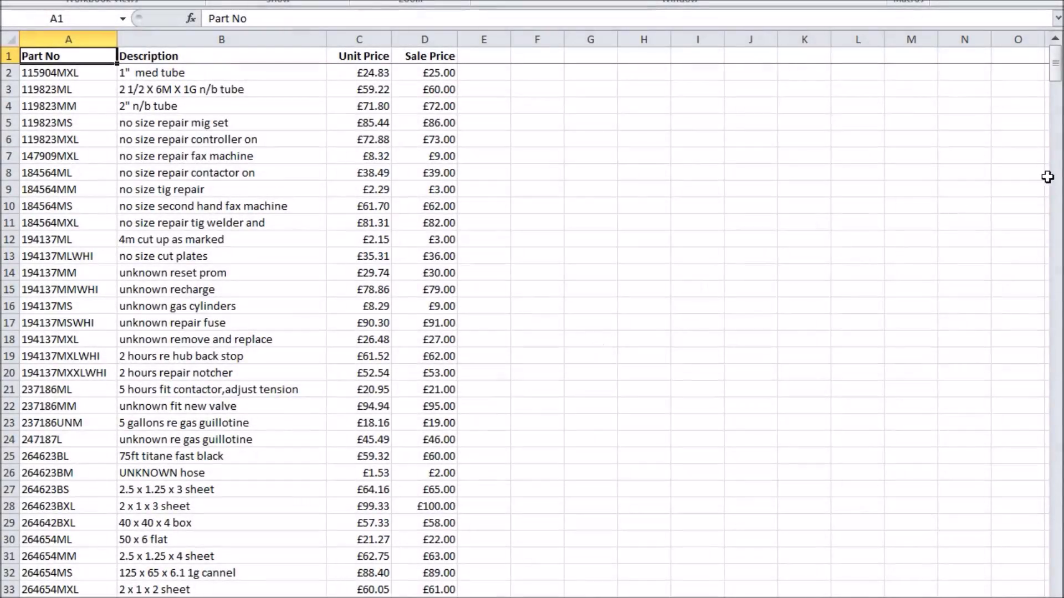
- Copy part number 264654MXL from the Word order and locate it in Item Prices with Find All
mouse_move(1057, 67)
left_mouse_down()
mouse_move(1054, 275)
mouse_move(1056, 63)
left_mouse_up()
key("alt+Tab")
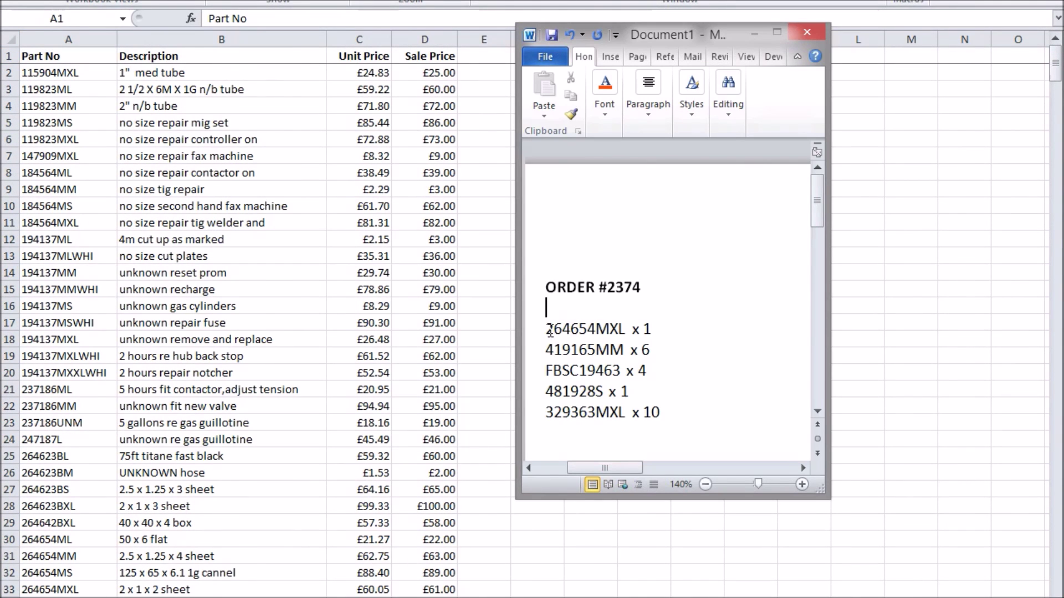
left_click_drag(547, 330, 627, 329)
key("ctrl+c")
left_click(175, 209)
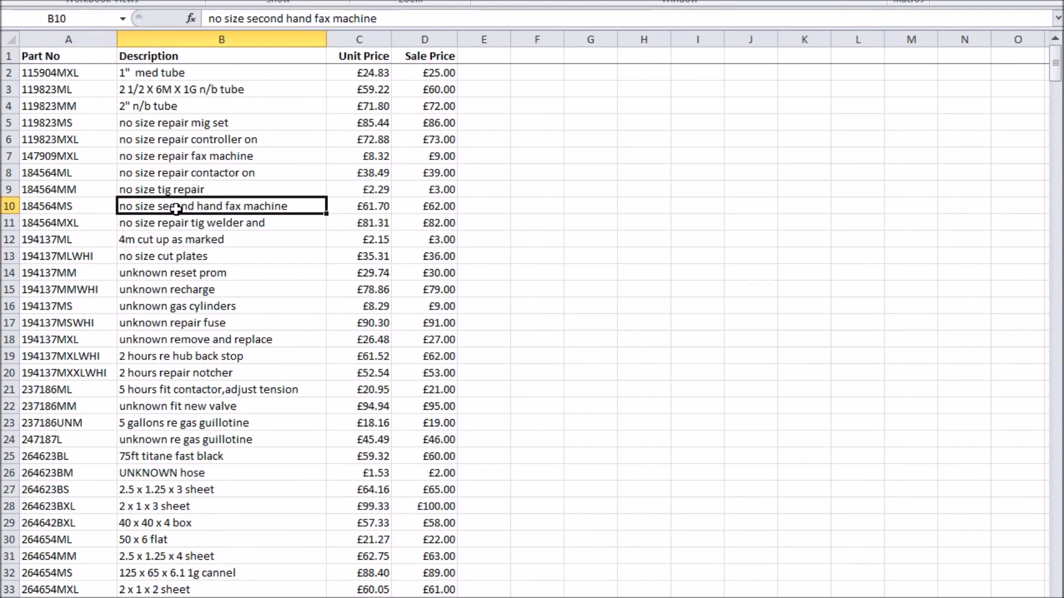
key("ctrl+f")
left_click_drag(737, 168, 622, 165)
key("ctrl+v")
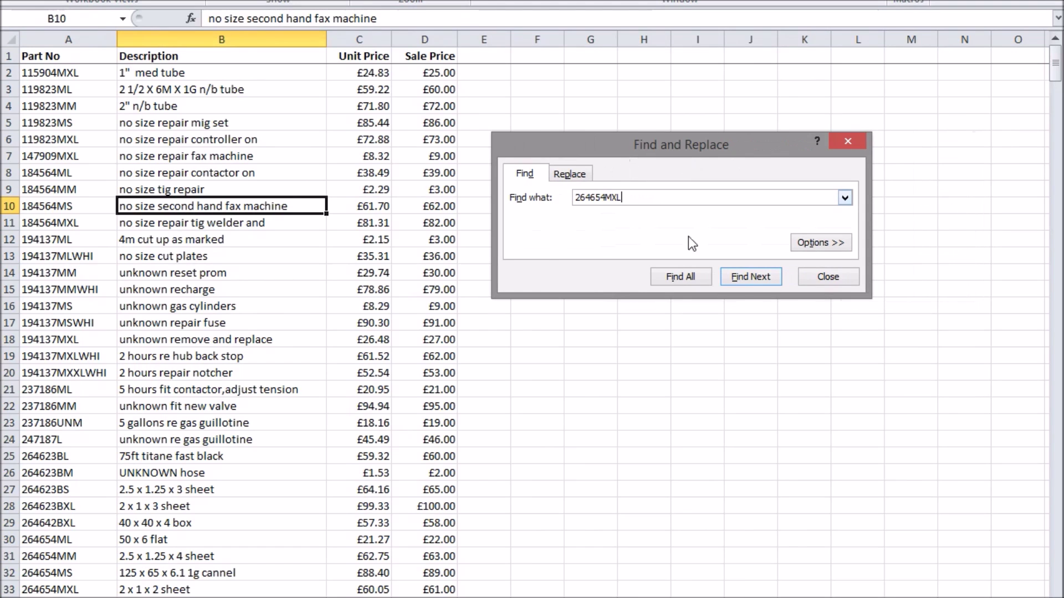
left_click(679, 278)
left_click(836, 145)
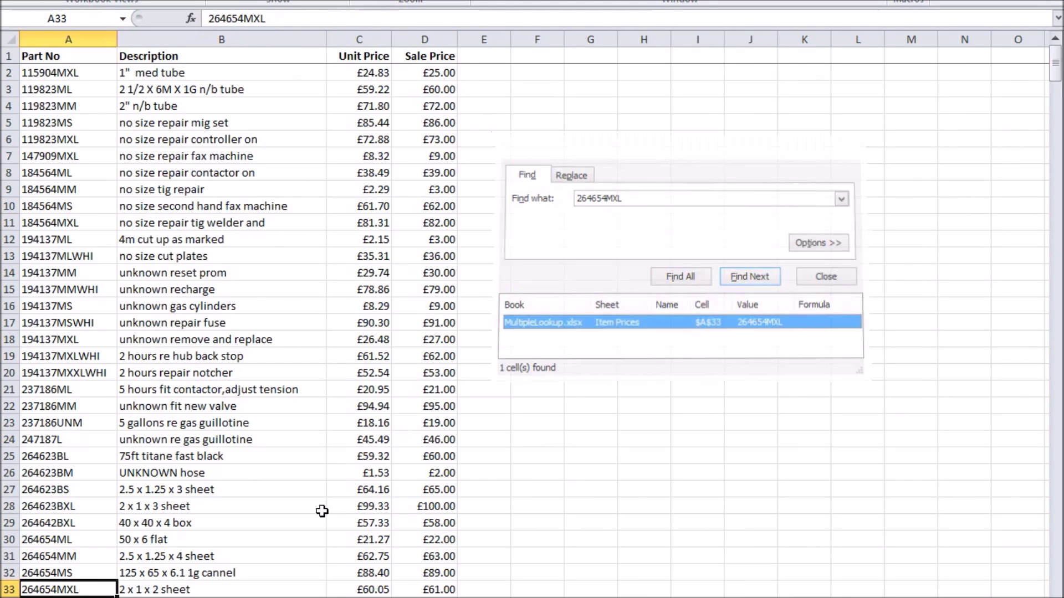
- Copy row A33:D33 for 264654MXL into Word below the 329363MXL x 10 line
left_click(222, 572)
left_click_drag(52, 588, 416, 588)
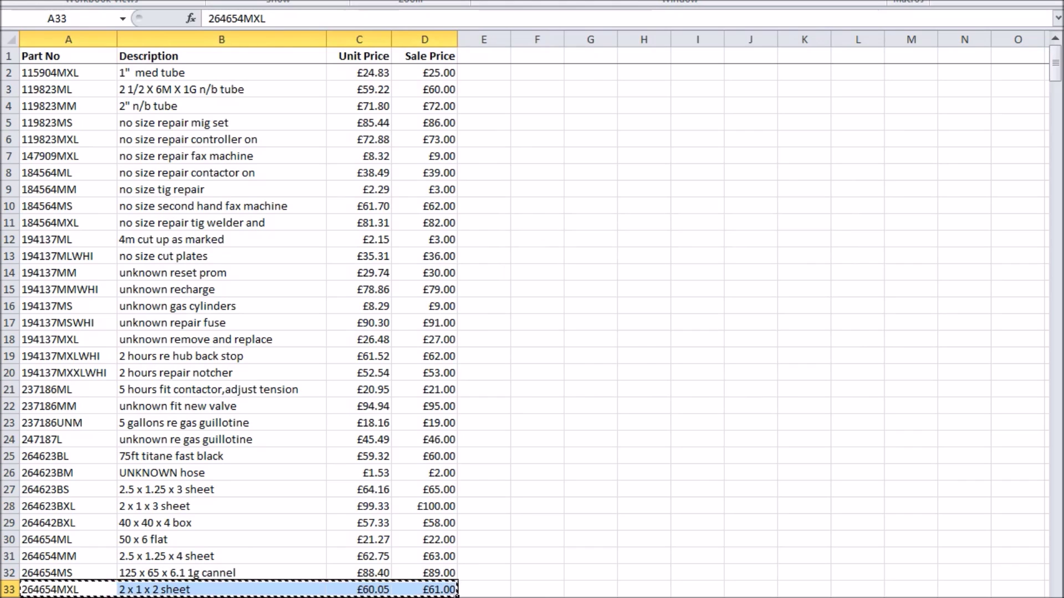
key("ctrl+c")
key("alt+Tab")
left_click(707, 408)
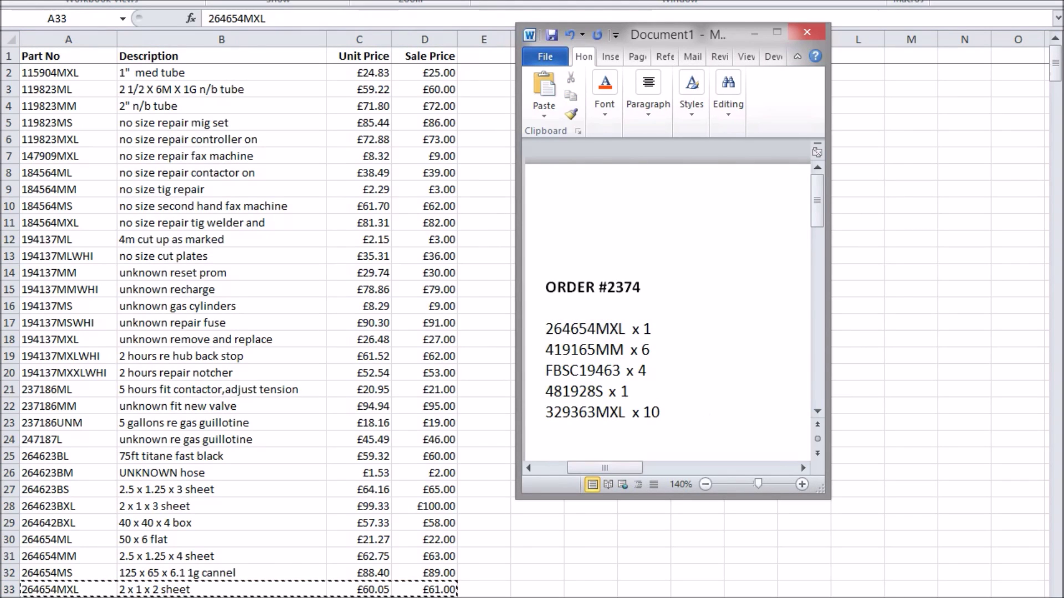
key("ctrl+v")
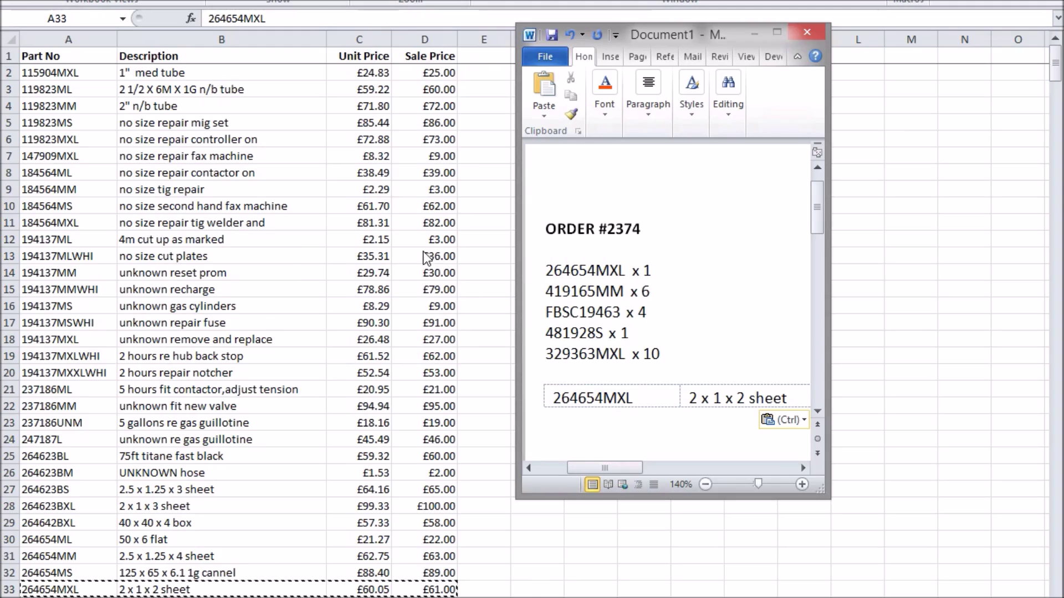
key("alt+Tab")
left_click(356, 272)
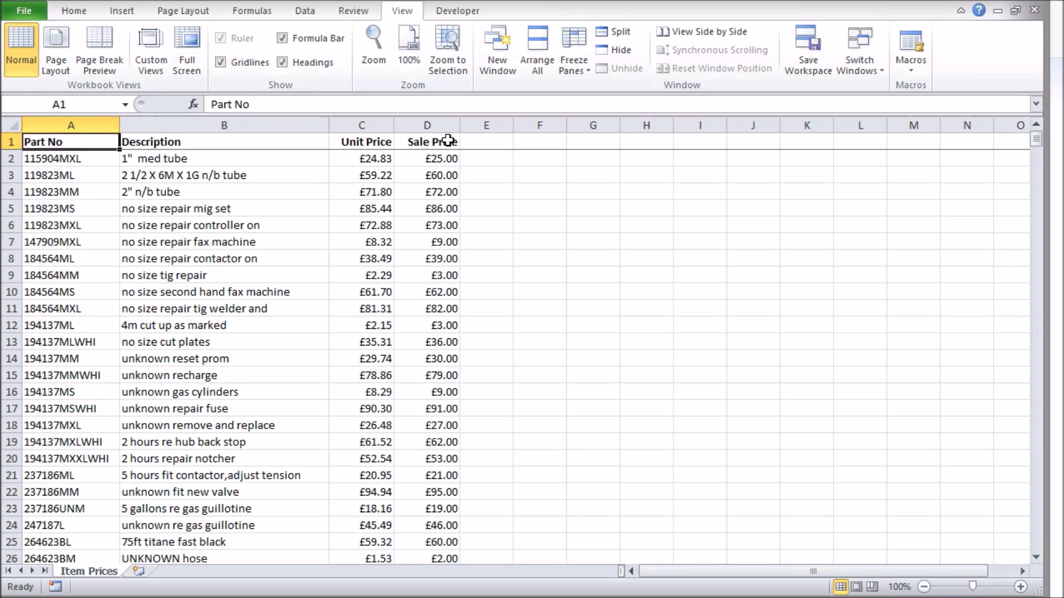
- Insert a new worksheet and rename it Lookup List
left_click(138, 571)
right_click(148, 573)
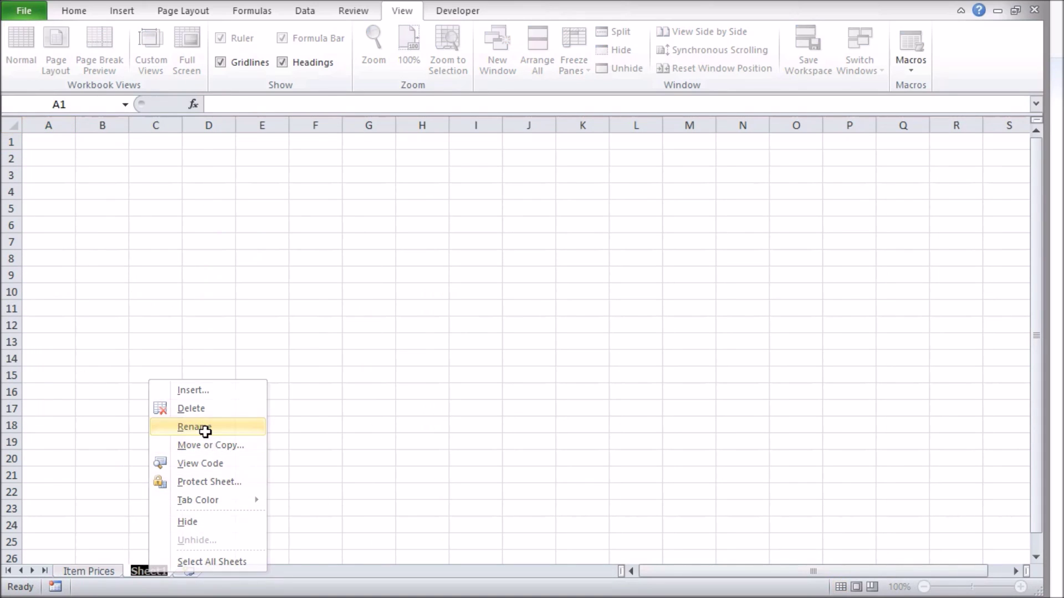
left_click(204, 431)
type("Lookup List")
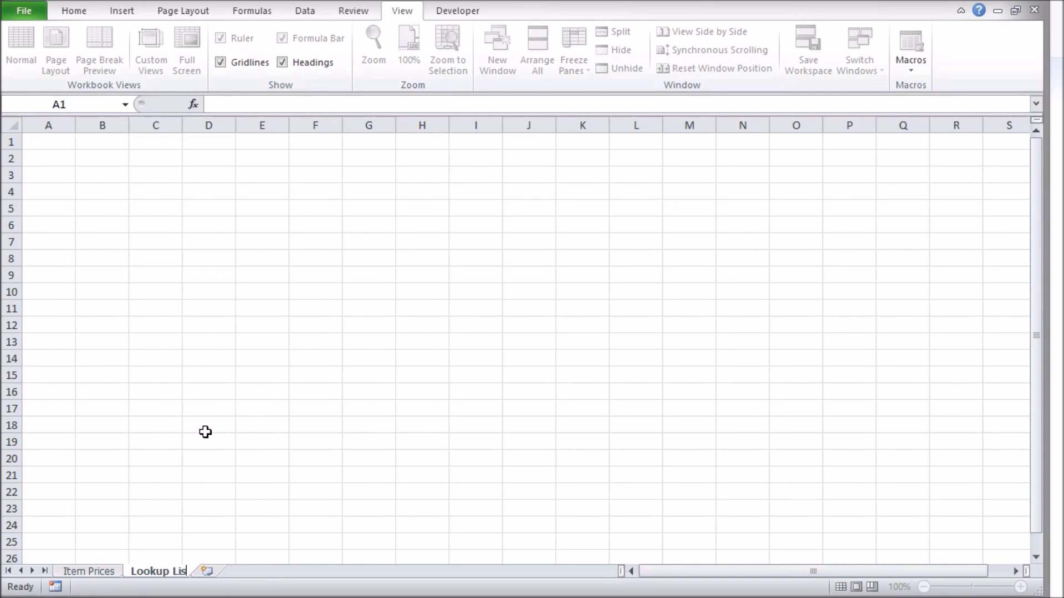
key("Return")
left_click(100, 572)
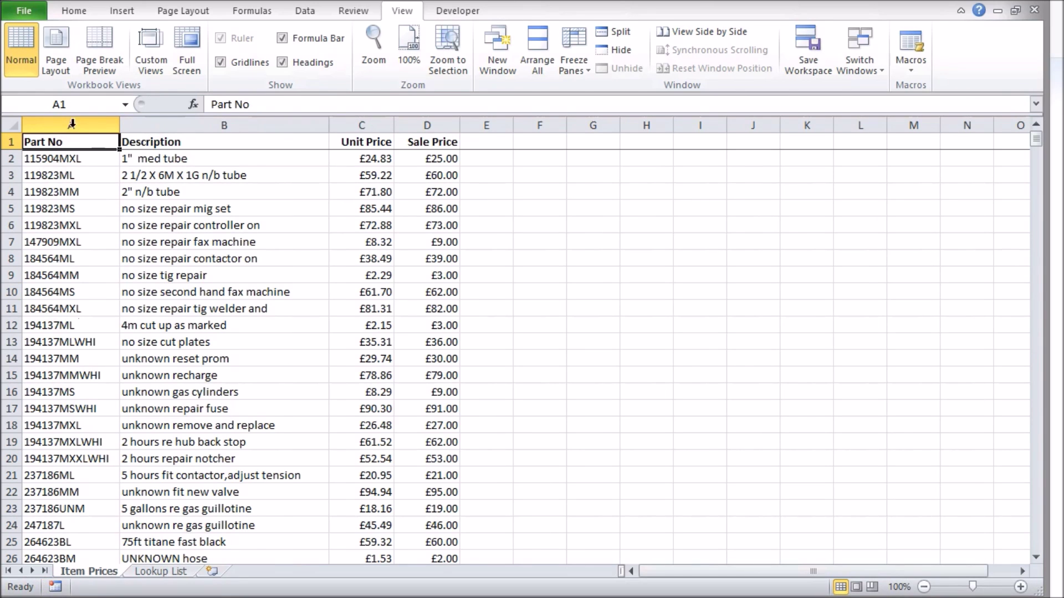
left_click(158, 573)
- Enter the headers Part Numbers Requested, Description and Price in A1:C1
key("Down")
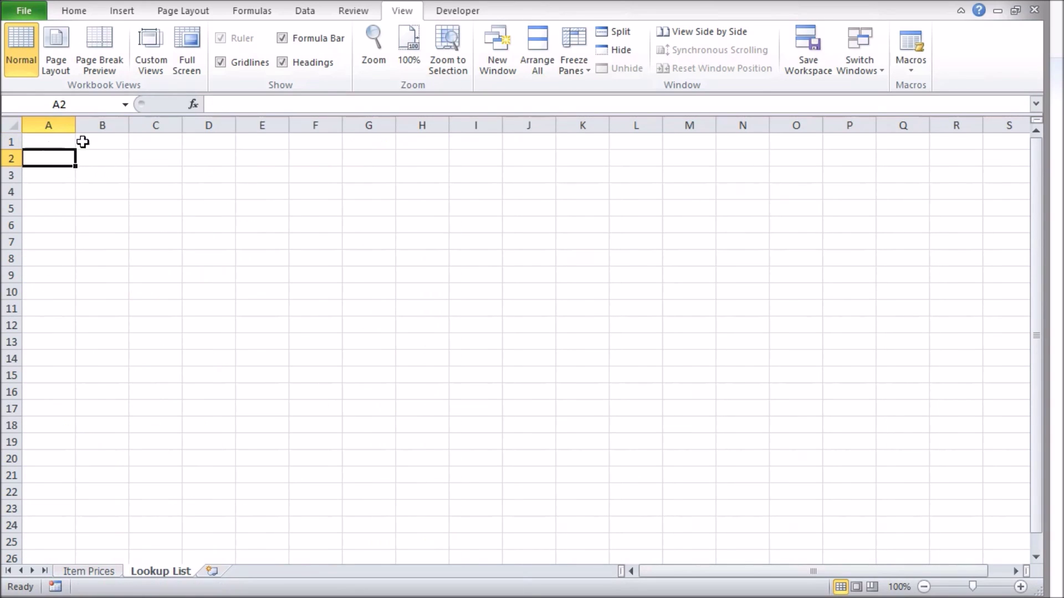
key("Up")
left_click(254, 106)
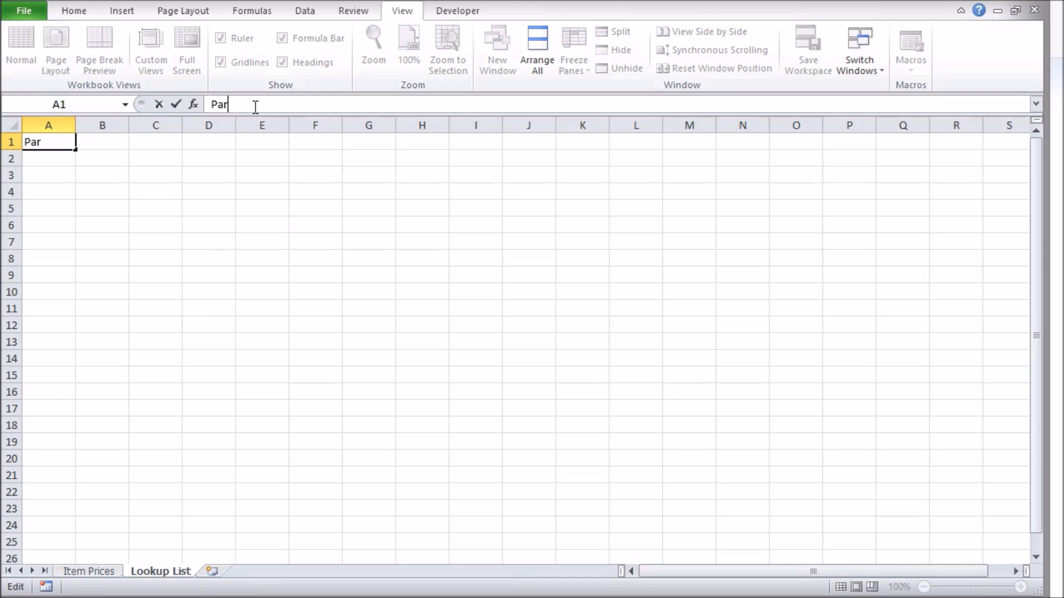
type("Part Numbers Request")
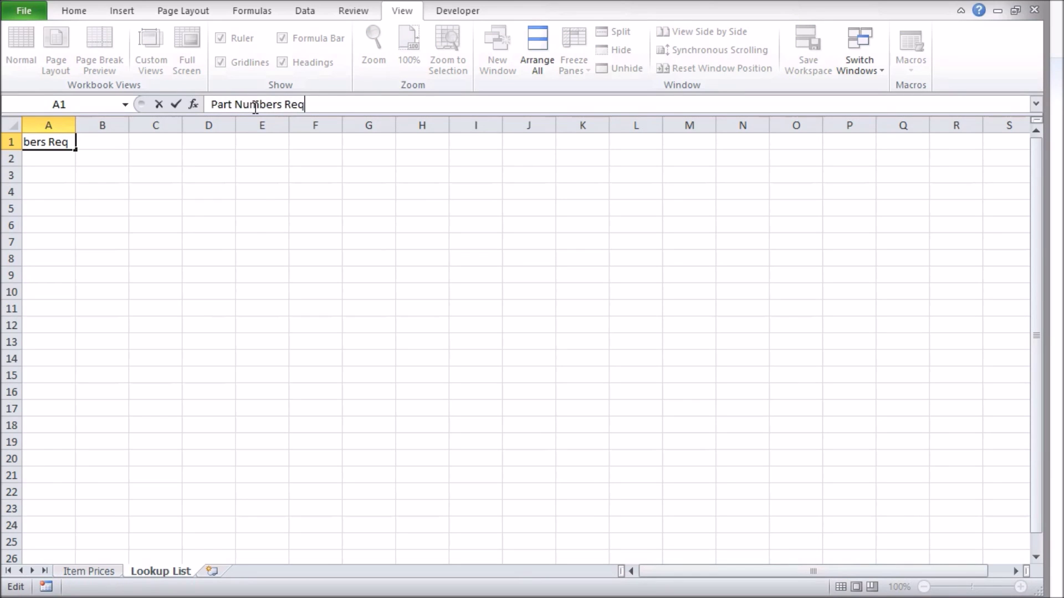
type("ed")
key("Return")
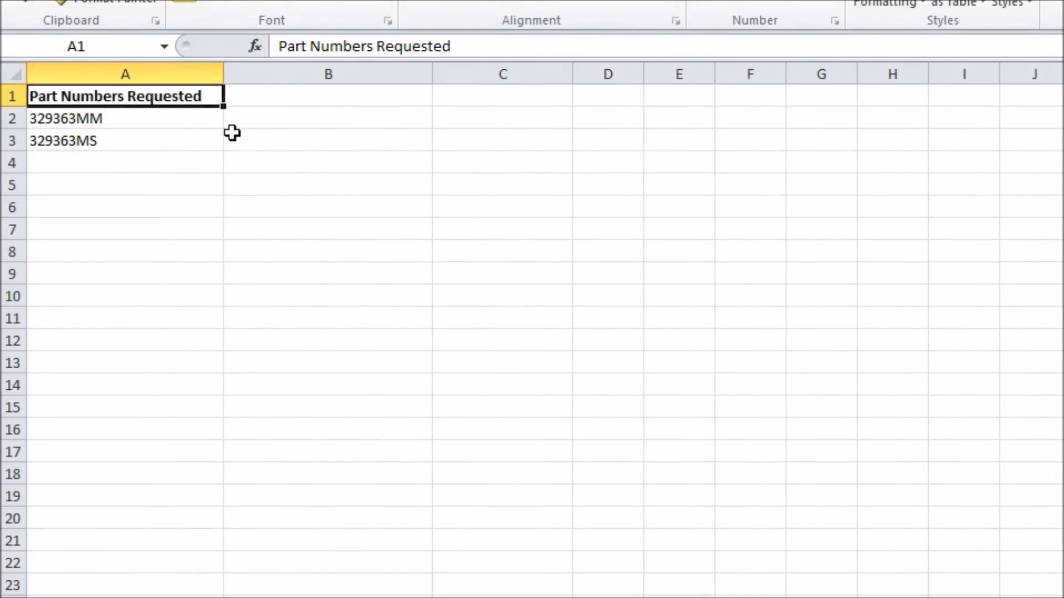
left_click(297, 95)
left_click(310, 49)
type("Desxc")
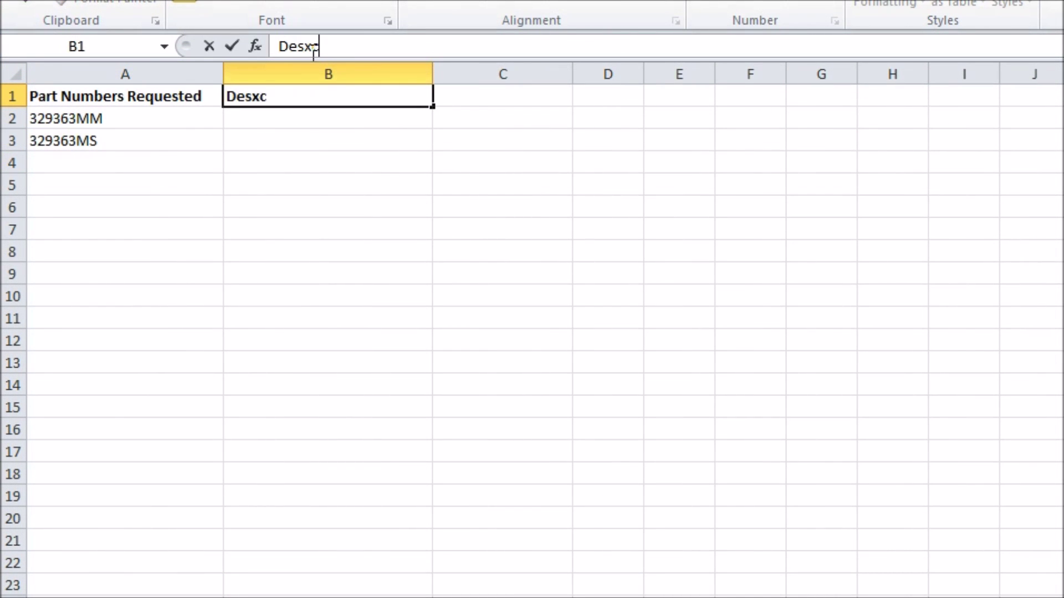
key("BackSpace")
key("BackSpace")
type("criptio")
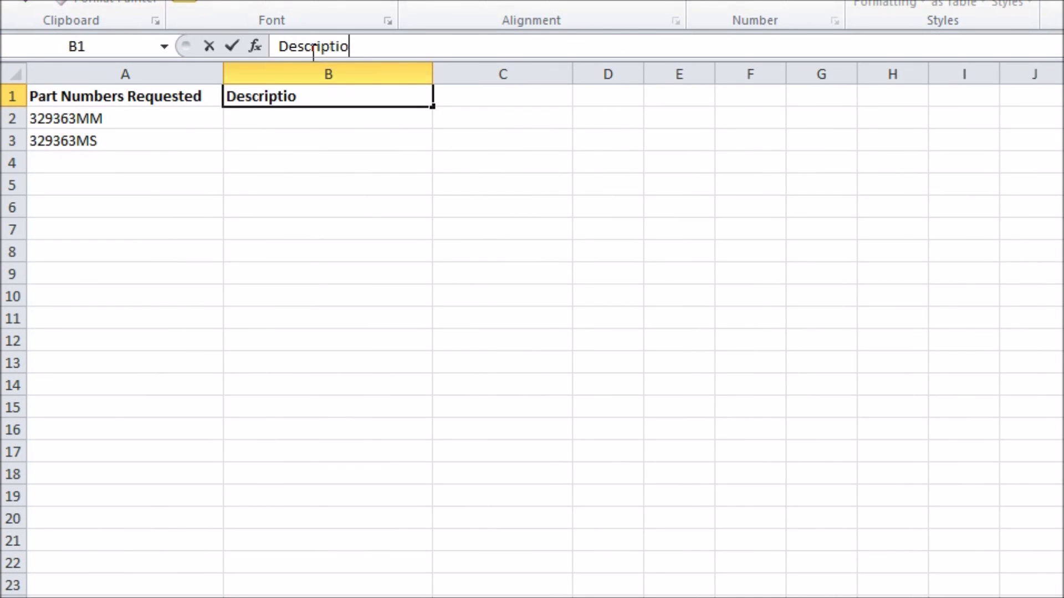
type("n")
key("Tab")
type("Price")
key("Tab")
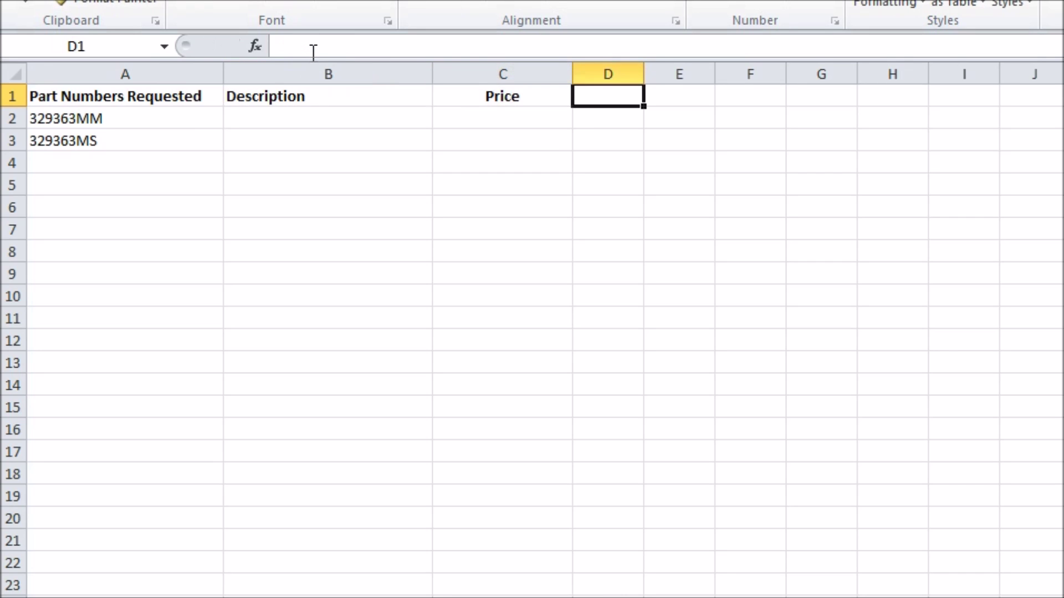
left_click(282, 119)
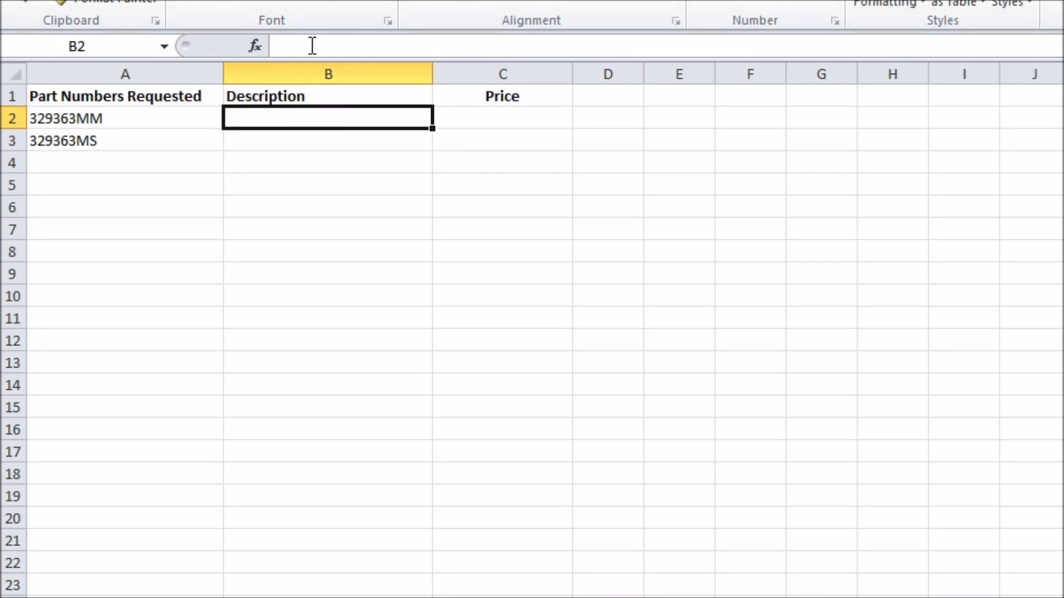
- Enter =VLOOKUP(A2, Item Prices columns A:D, 2, FALSE) in B2, returning 25diam bar
left_click(313, 46)
type("=VLOOKUP(")
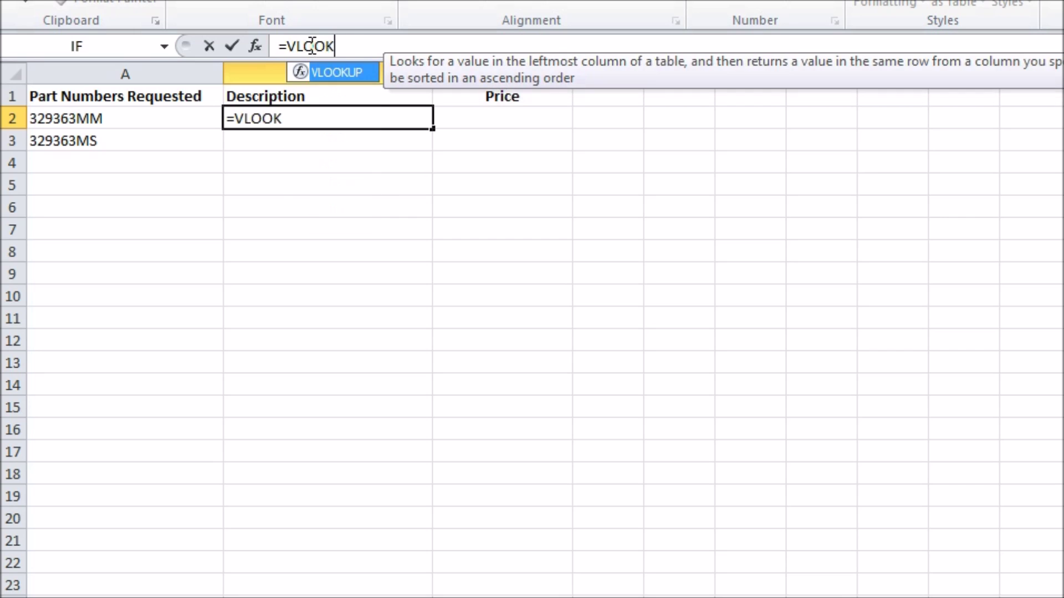
left_click(171, 118)
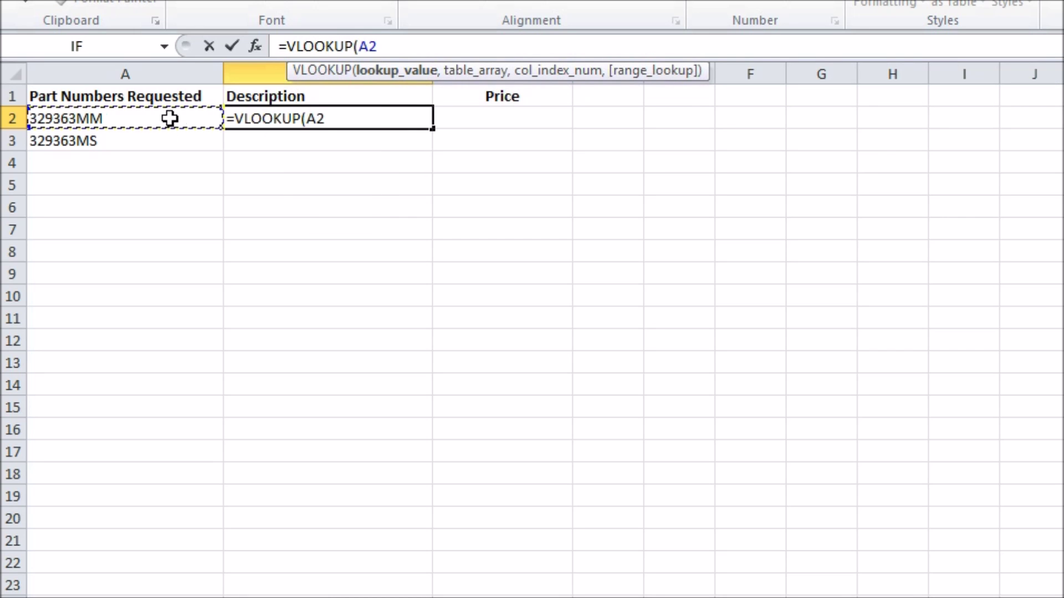
type(",")
key("ctrl+Page_Down")
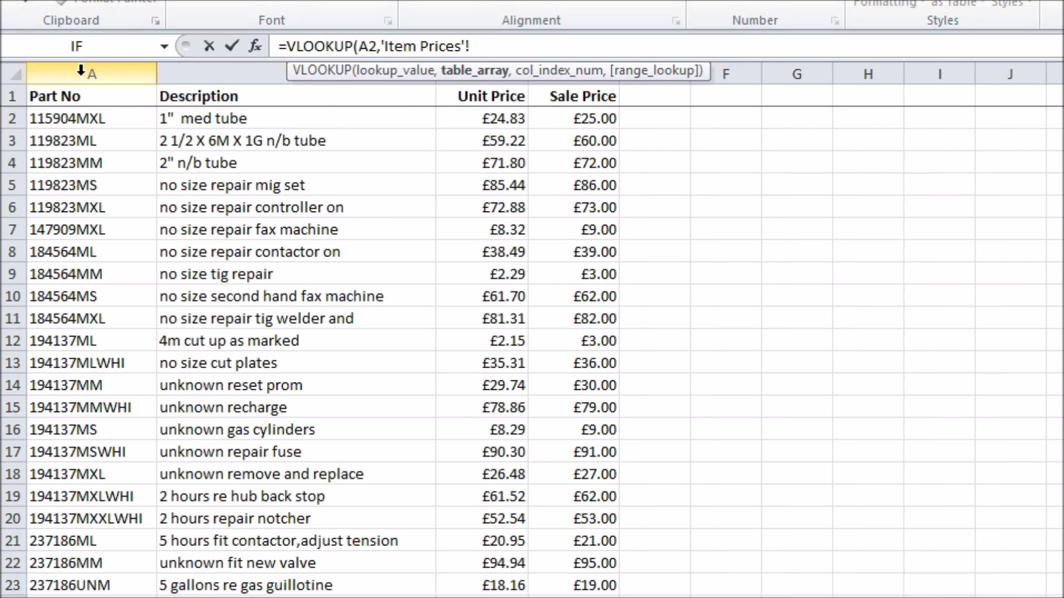
left_click(91, 73)
left_click_drag(579, 82, 579, 77)
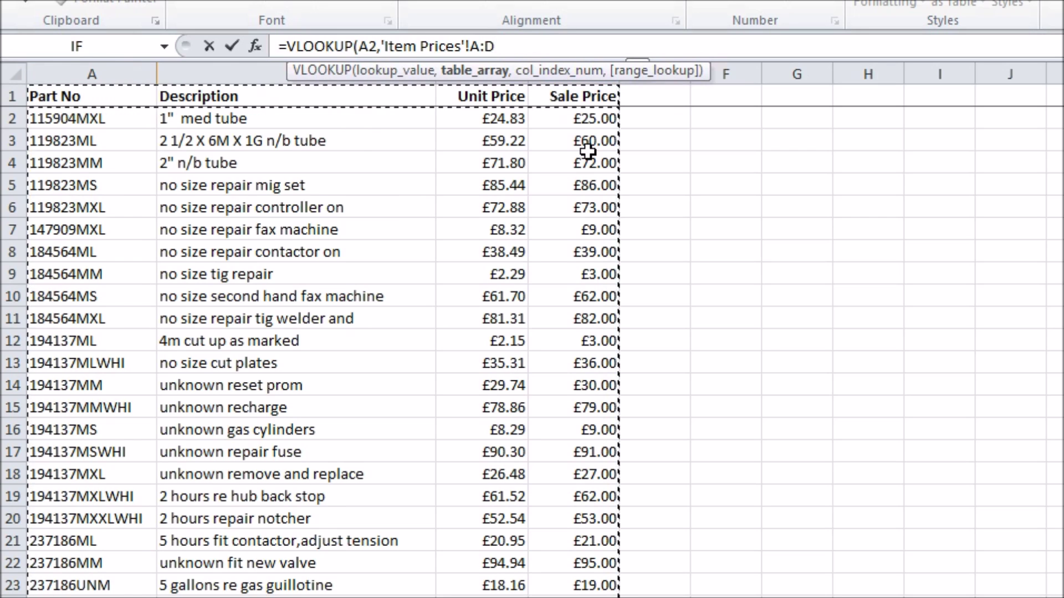
type(",2")
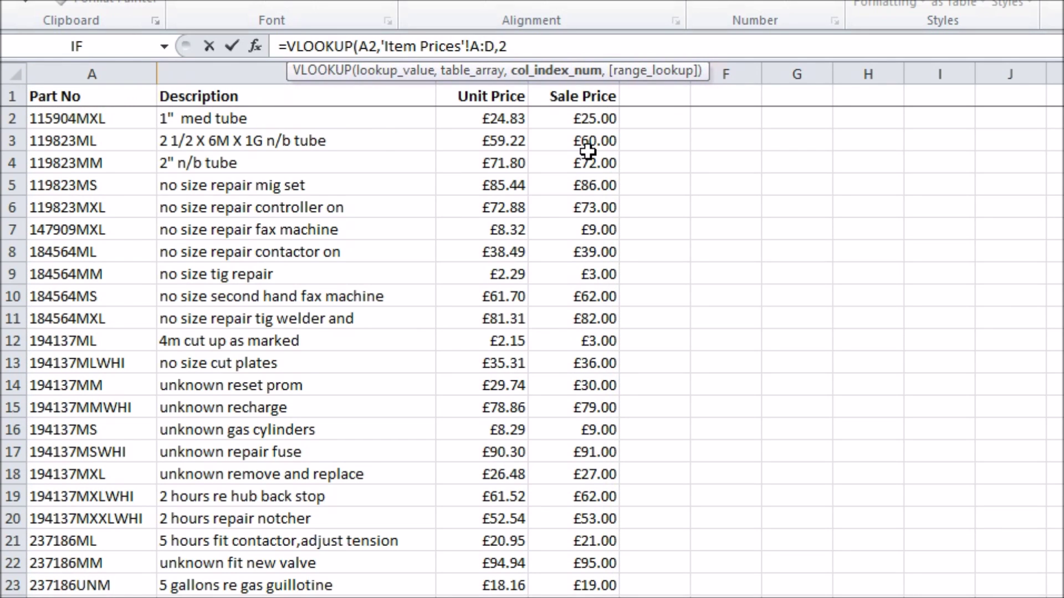
type(",FALSE")
key("Return")
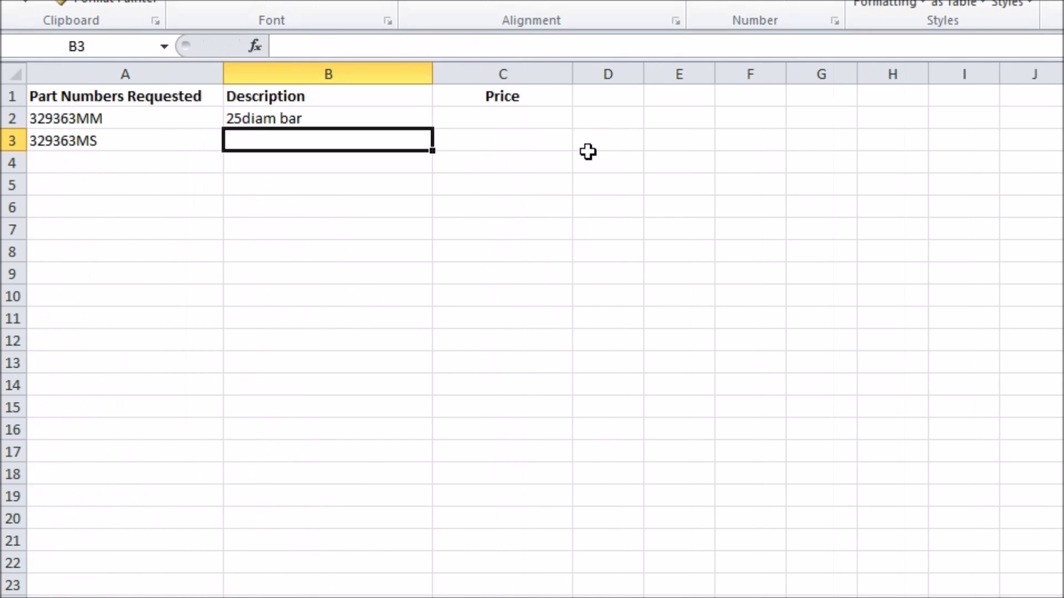
left_click(304, 117)
- Enter =VLOOKUP(A2, Item Prices columns A:D, 4, FALSE) in C2, returning £49.00
left_click(520, 116)
left_click(361, 49)
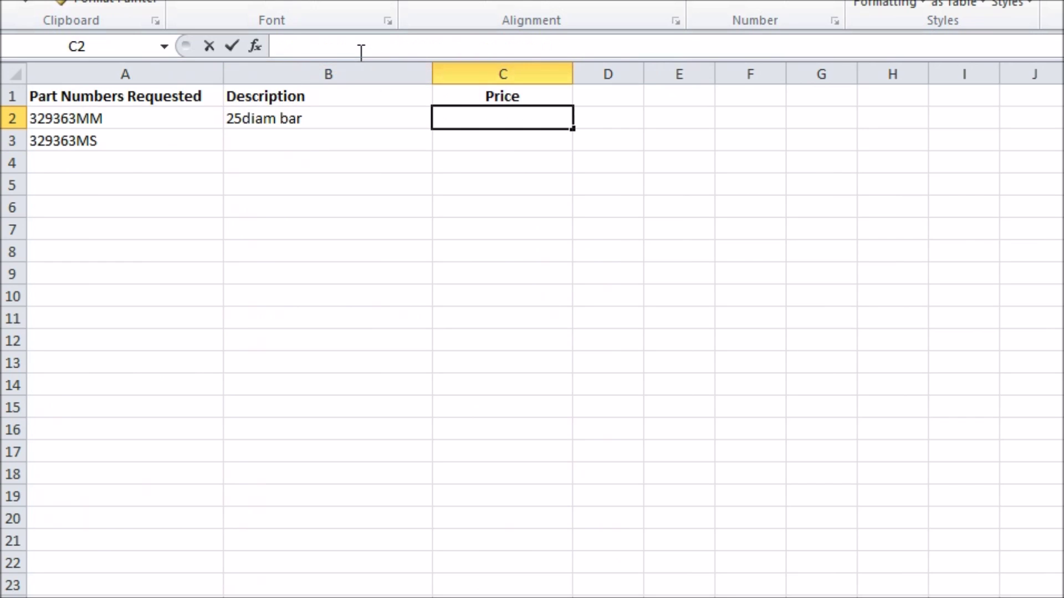
type("=VLOOKUP(")
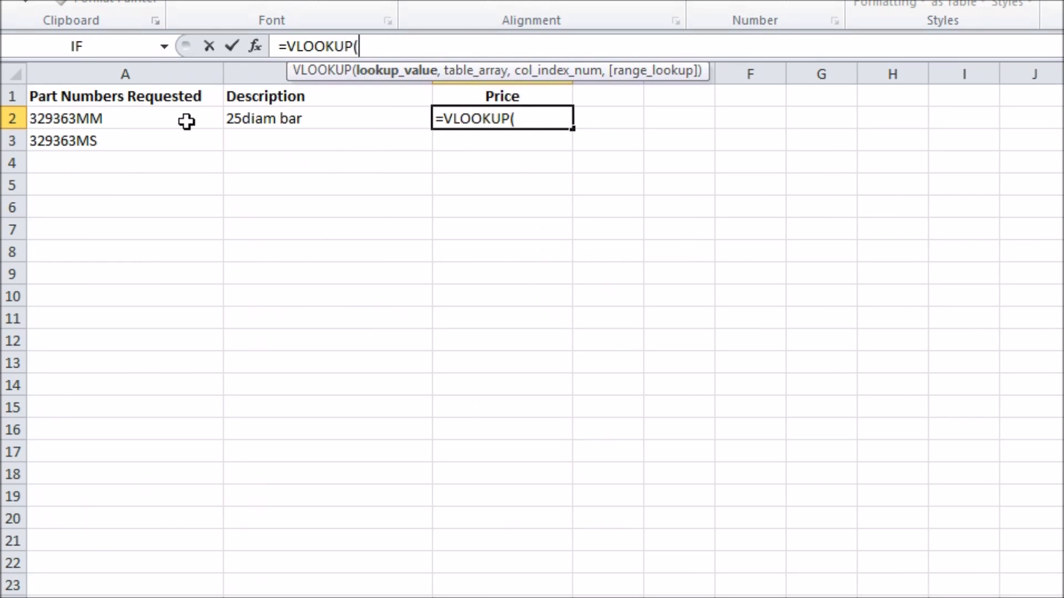
left_click(186, 121)
type(",")
key("ctrl+Page_Down")
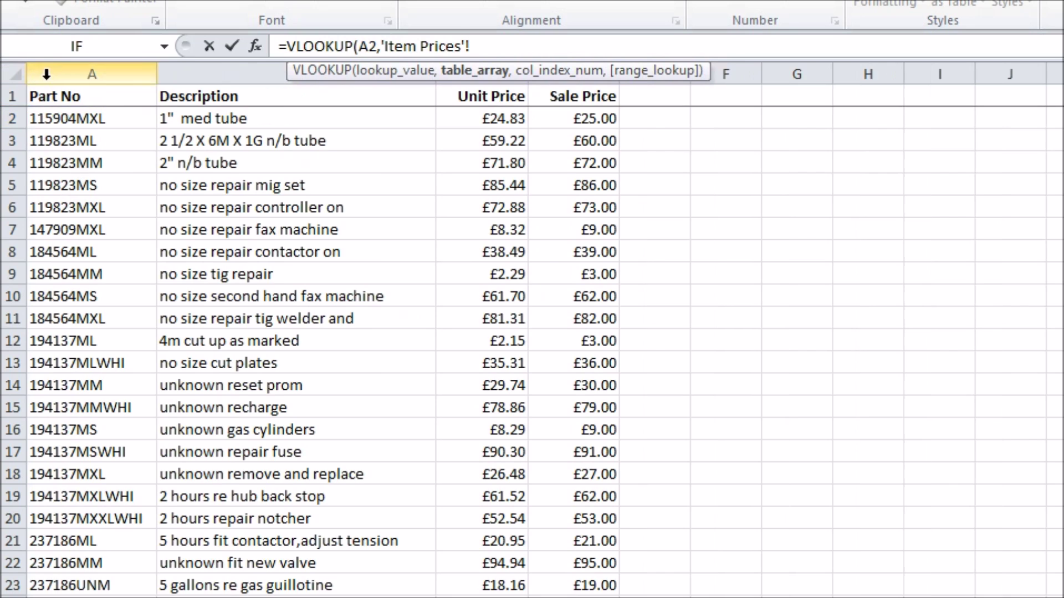
left_click(46, 75)
left_click_drag(594, 80, 610, 77)
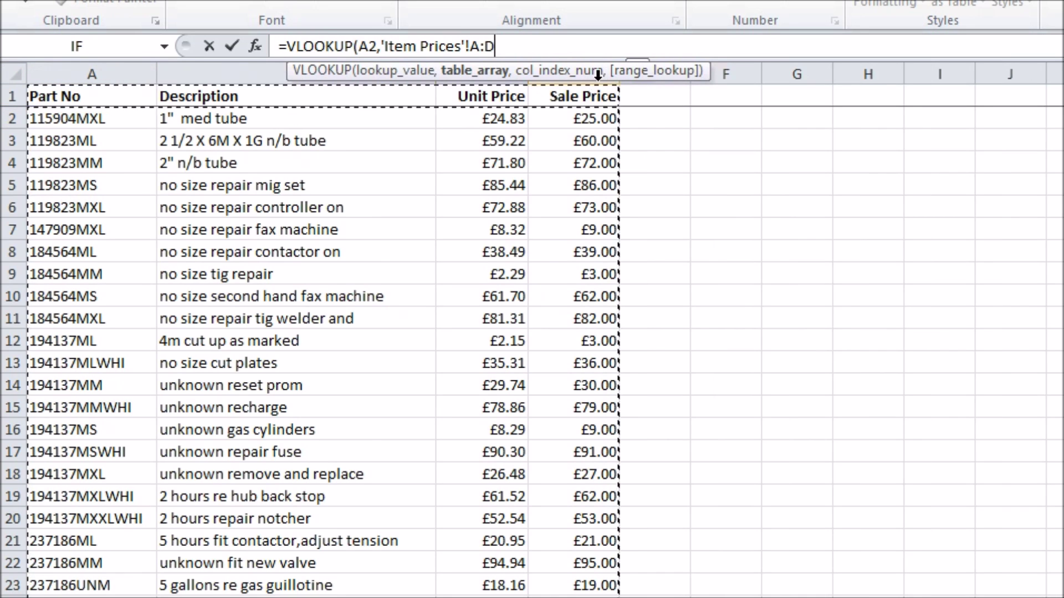
type(",")
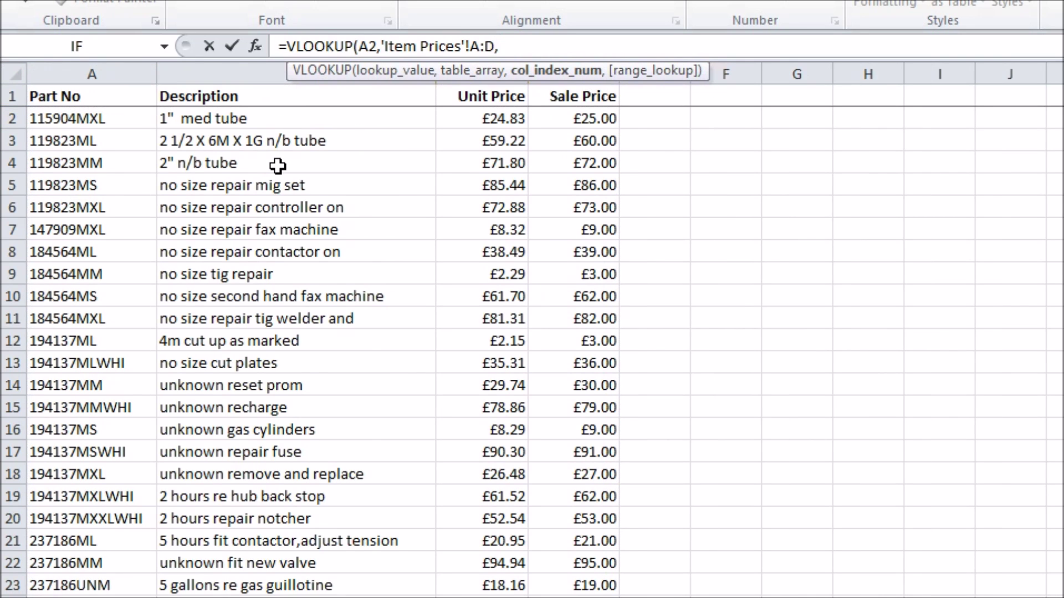
type("4,FALSE")
key("Return")
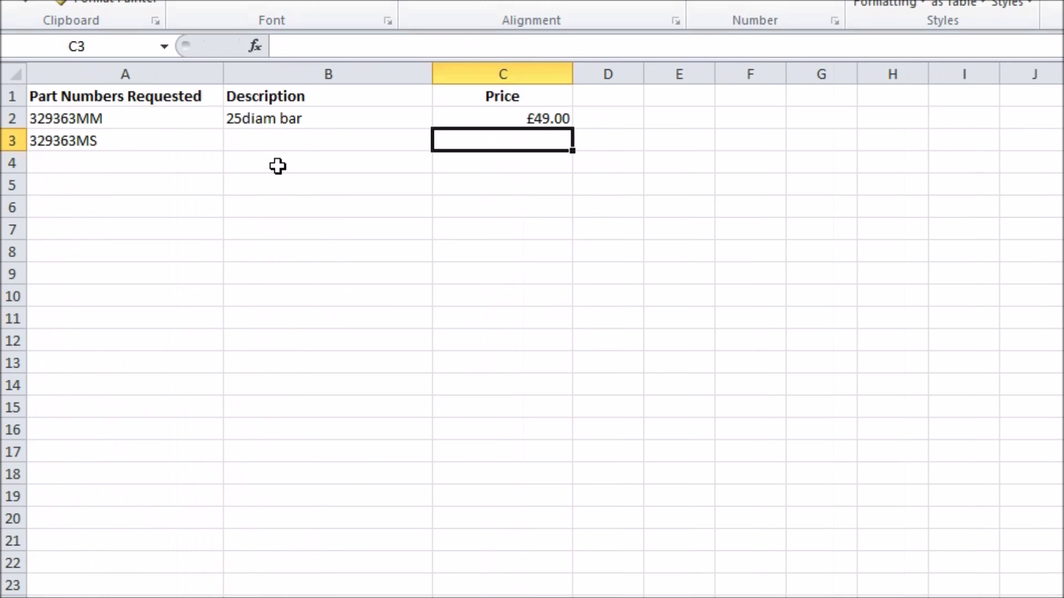
- Fill the B2:C2 lookup formulas down past row 23
left_click(525, 118)
left_click_drag(280, 117, 514, 116)
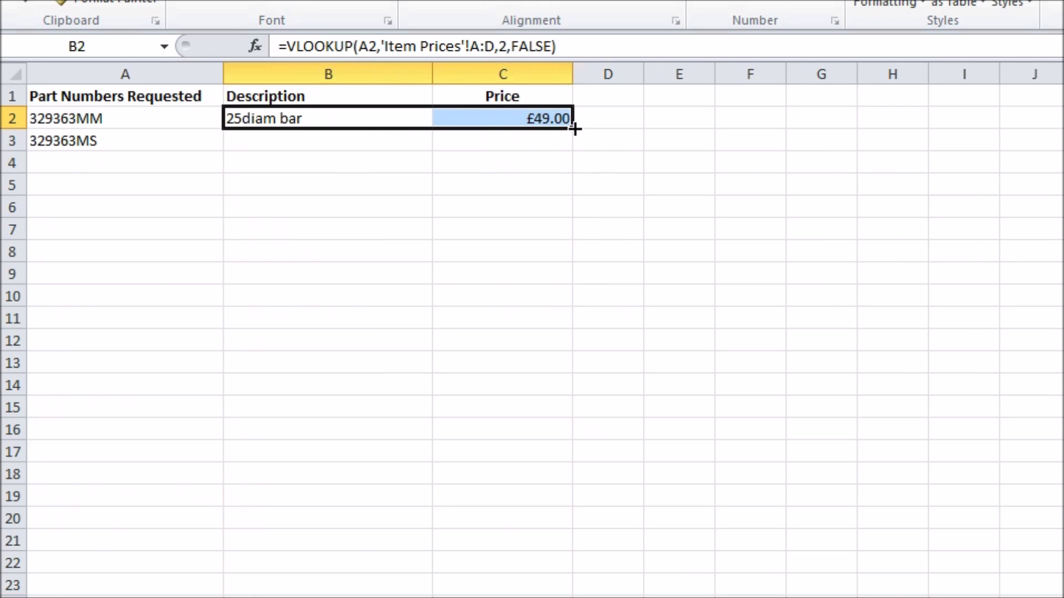
left_click_drag(575, 128, 573, 596)
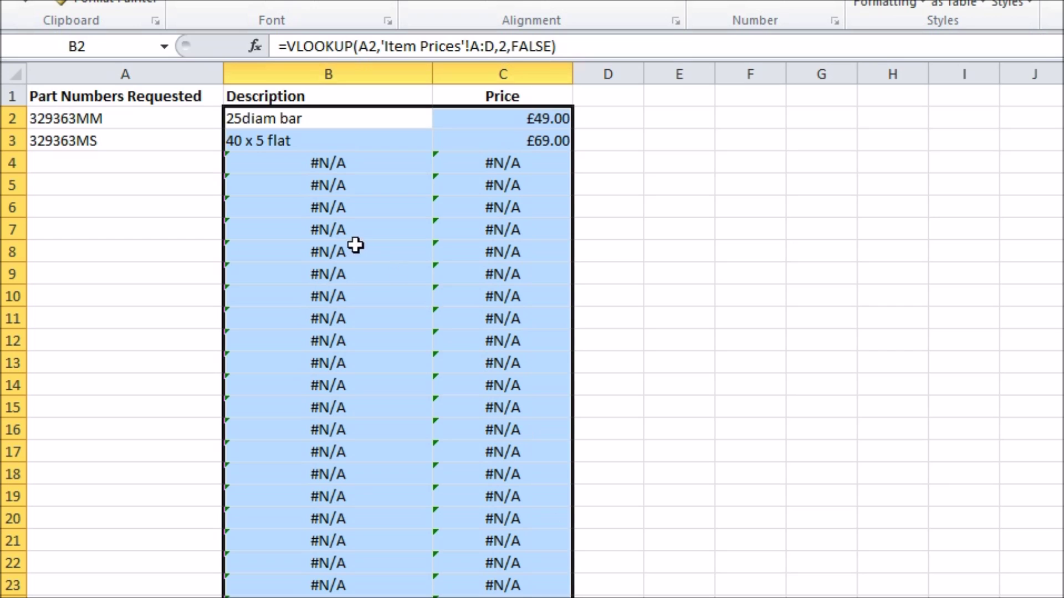
left_click(83, 118)
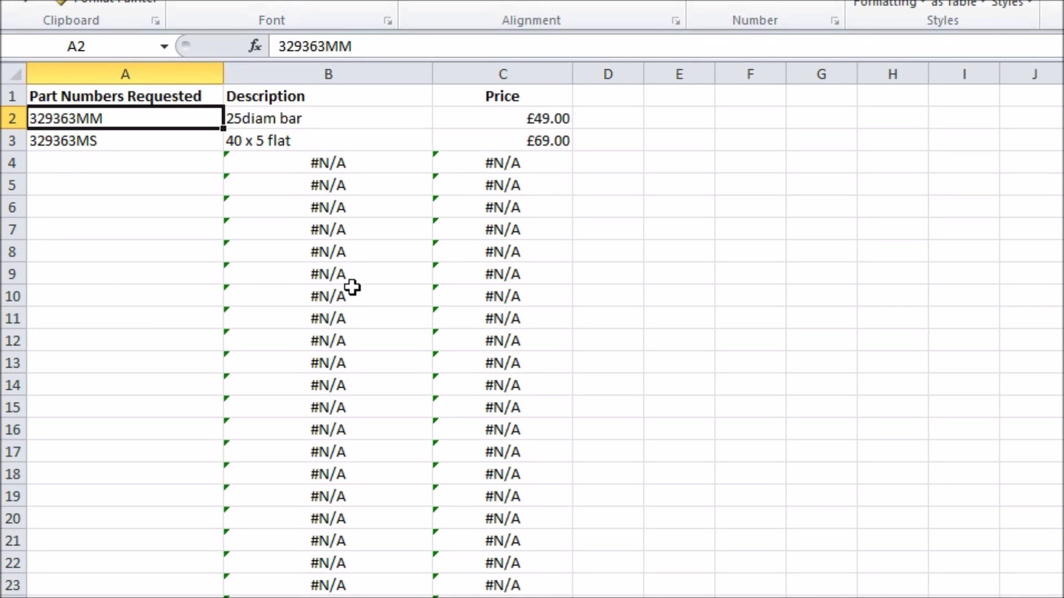
- Check the copied column B lookup formulas from row 4 down to row 10 and back
left_click(302, 166)
left_click(315, 185)
left_click(317, 199)
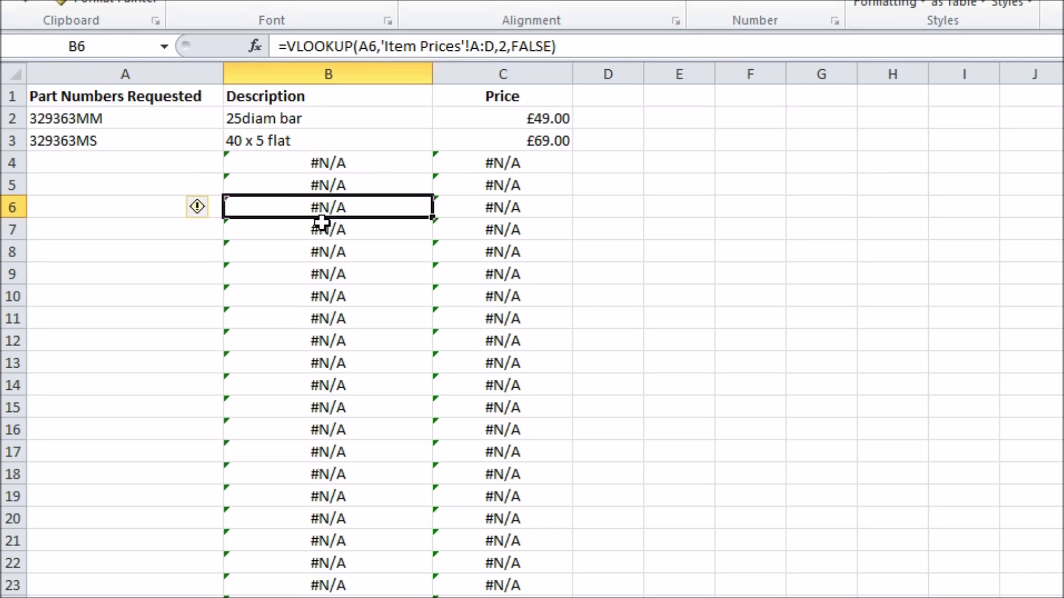
left_click(323, 222)
left_click(323, 249)
left_click(324, 276)
left_click(326, 298)
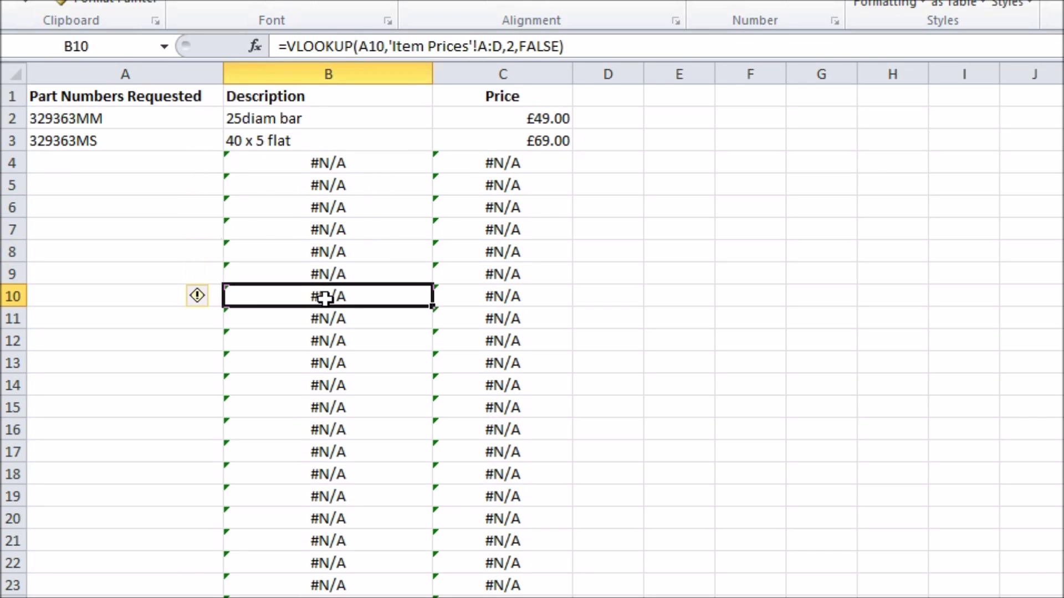
left_click(324, 274)
left_click(322, 252)
left_click(321, 230)
left_click(319, 209)
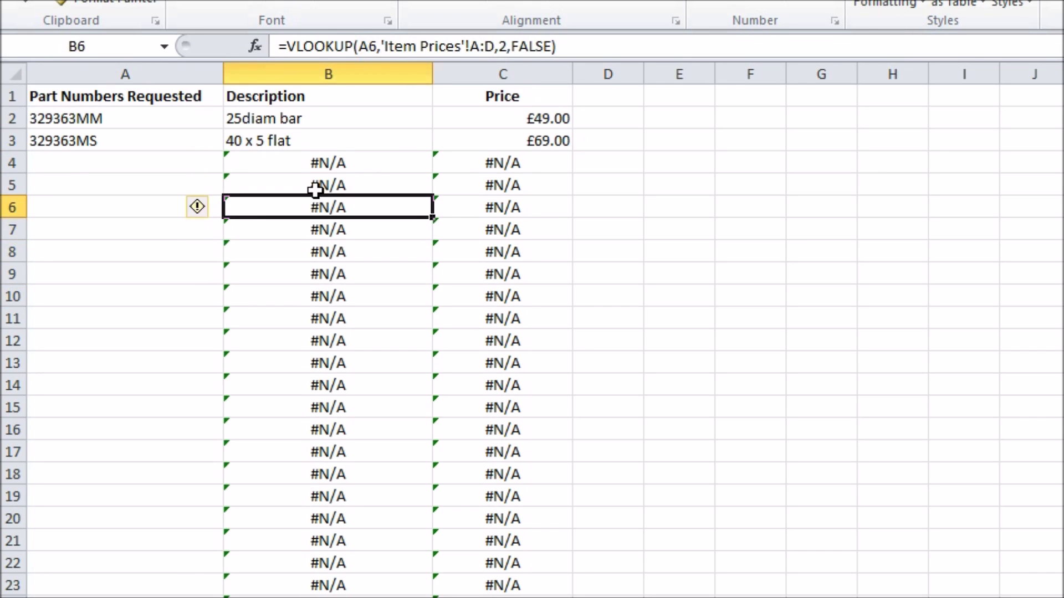
left_click(313, 186)
left_click(313, 162)
left_click(67, 119)
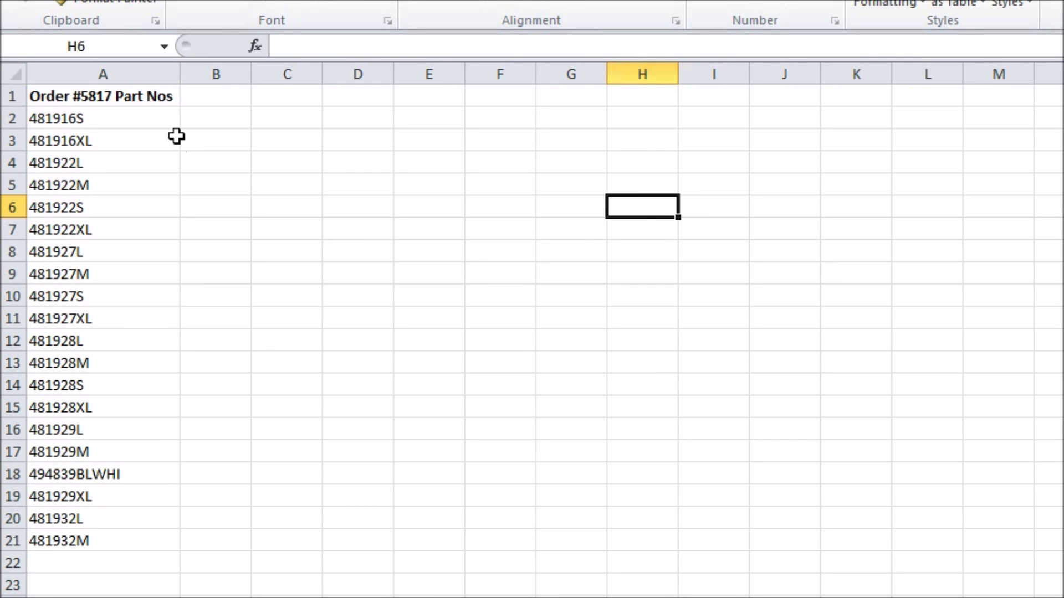
- Copy the order's part numbers A2:A21 into A2 of the Lookup List
left_click_drag(135, 118, 117, 539)
right_click(119, 540)
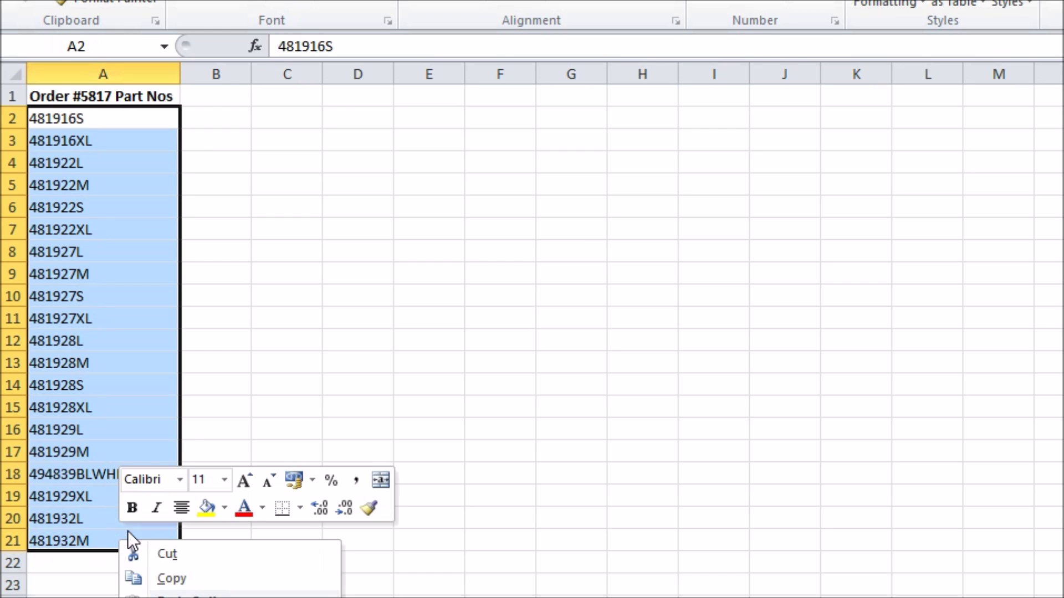
left_click(163, 579)
key("ctrl+Page_Down")
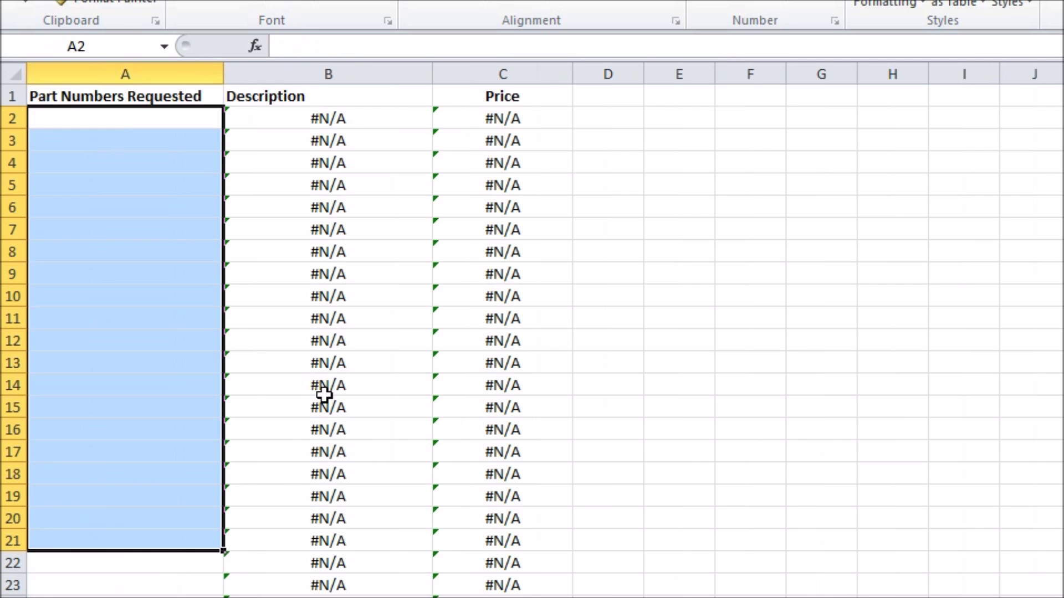
left_click(181, 240)
left_click(78, 122)
right_click(78, 118)
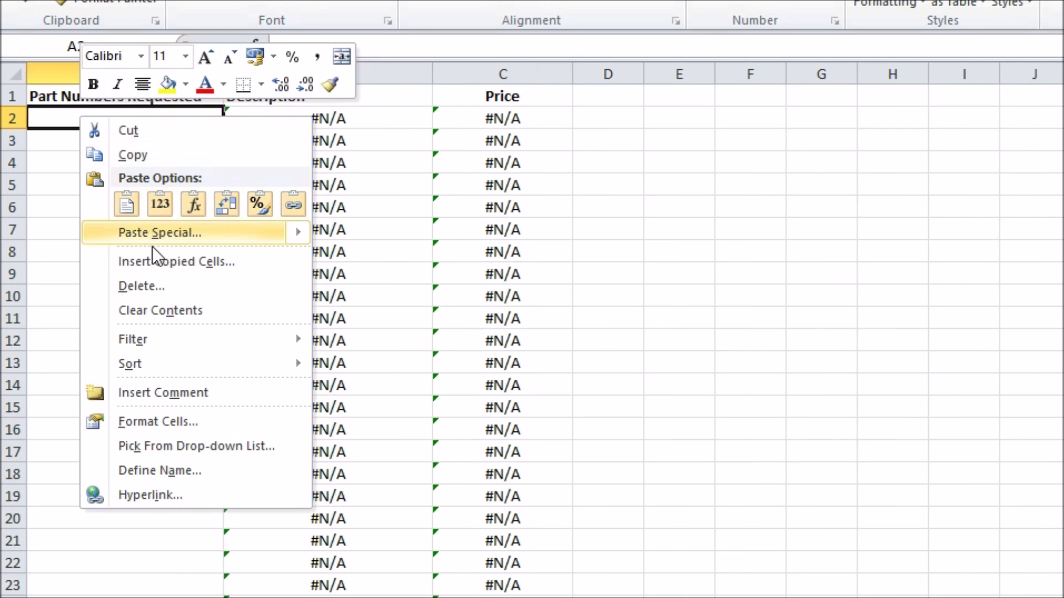
left_click(124, 206)
left_click(85, 163)
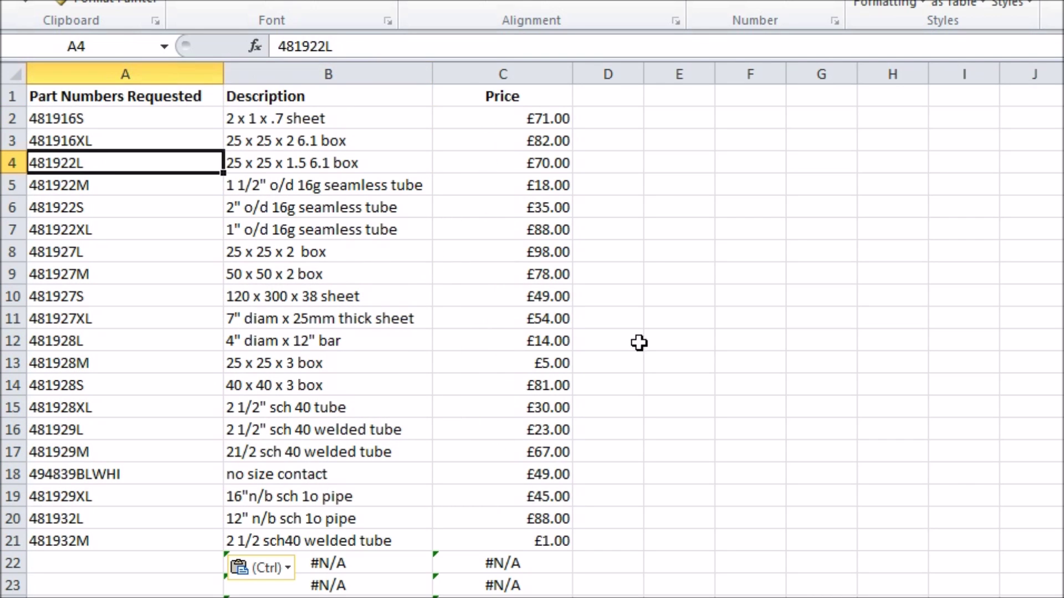
- Copy result rows 2–21 onto a blank sheet and autofit columns A to C
left_click(6, 117)
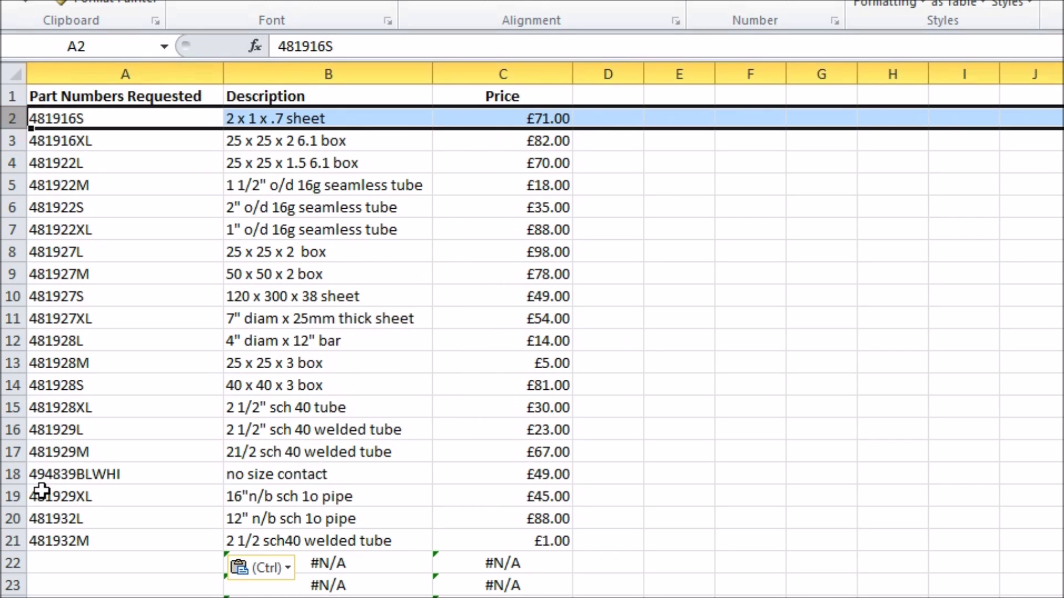
left_click(12, 539, "shift")
key("ctrl+c")
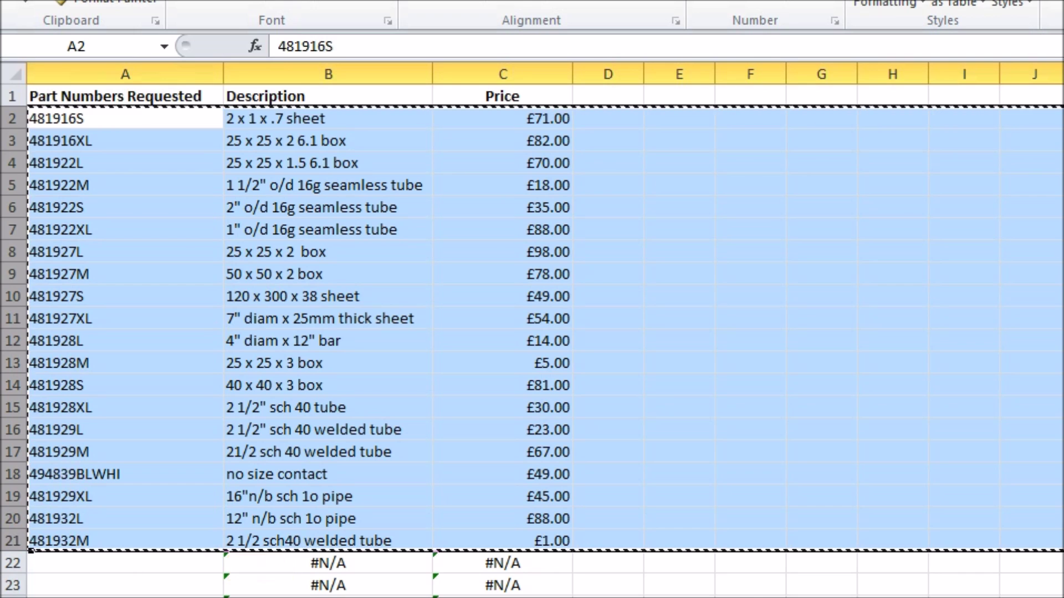
key("ctrl+Page_Down")
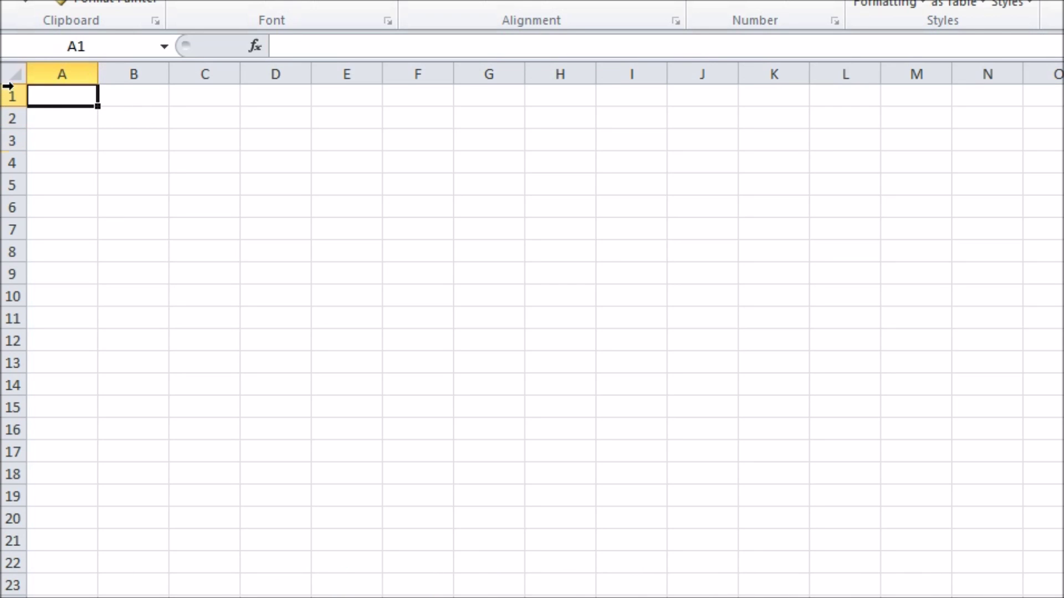
key("ctrl+v")
left_click(336, 227)
left_click_drag(83, 74, 230, 72)
double_click(239, 73)
left_click(360, 186)
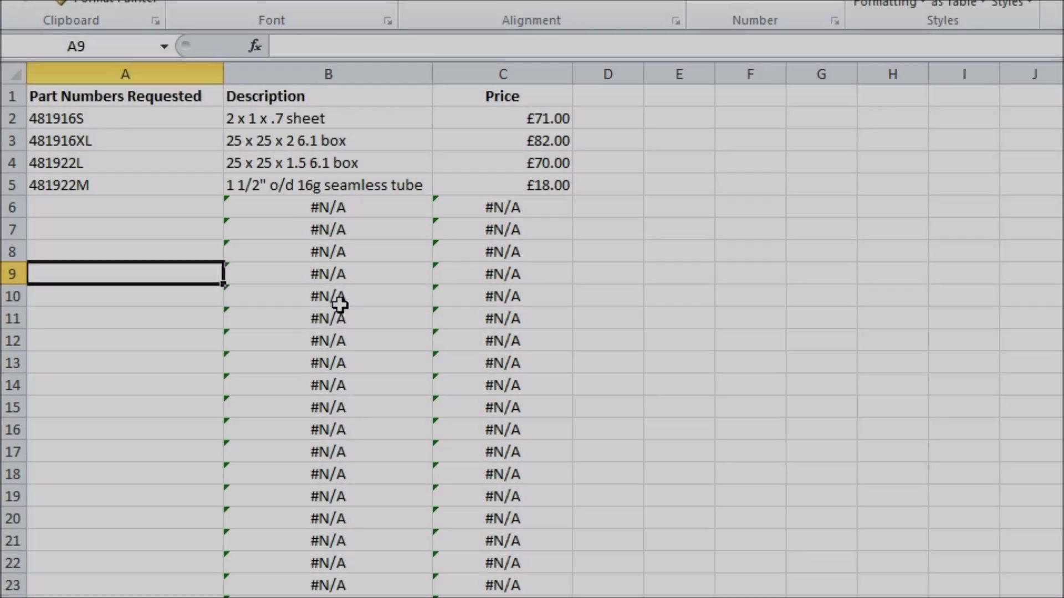
- Wrap the B2 VLOOKUP in IFERROR returning a blank, and fill it down column B
left_click(340, 298)
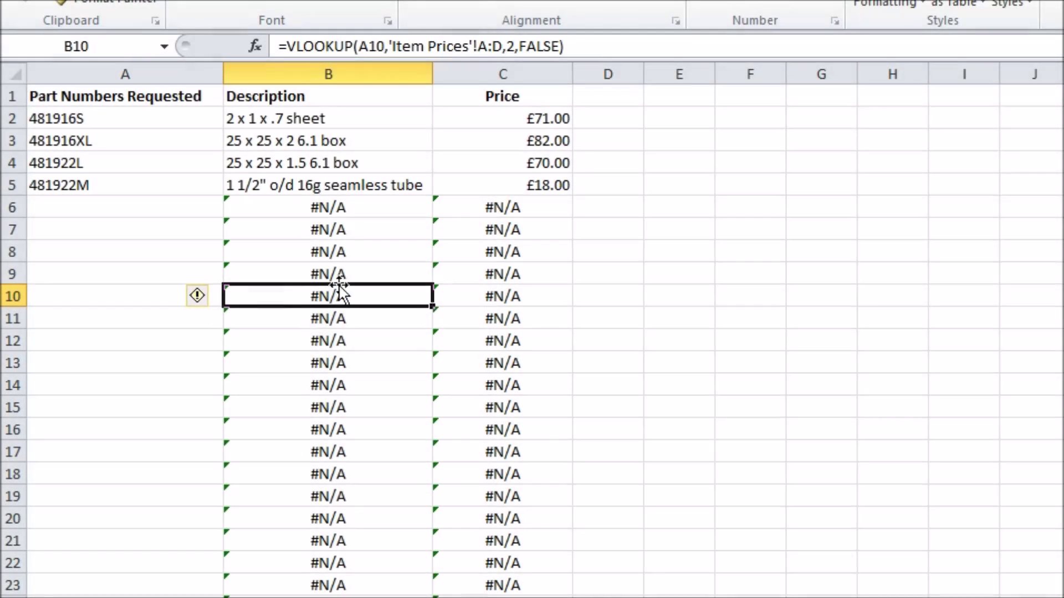
left_click(333, 119)
key("F2")
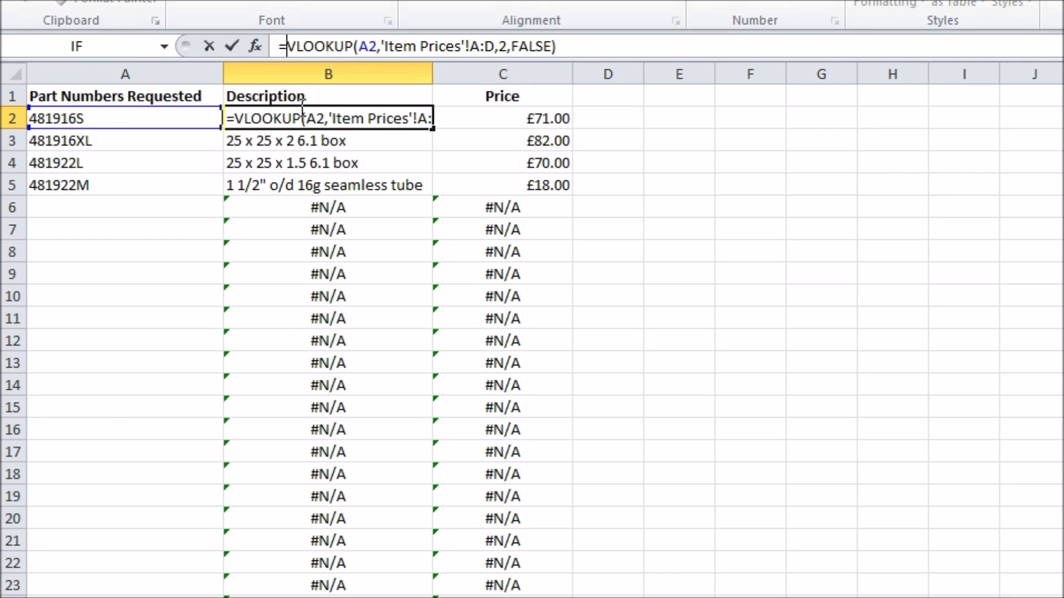
type("IFERROR(")
key("End")
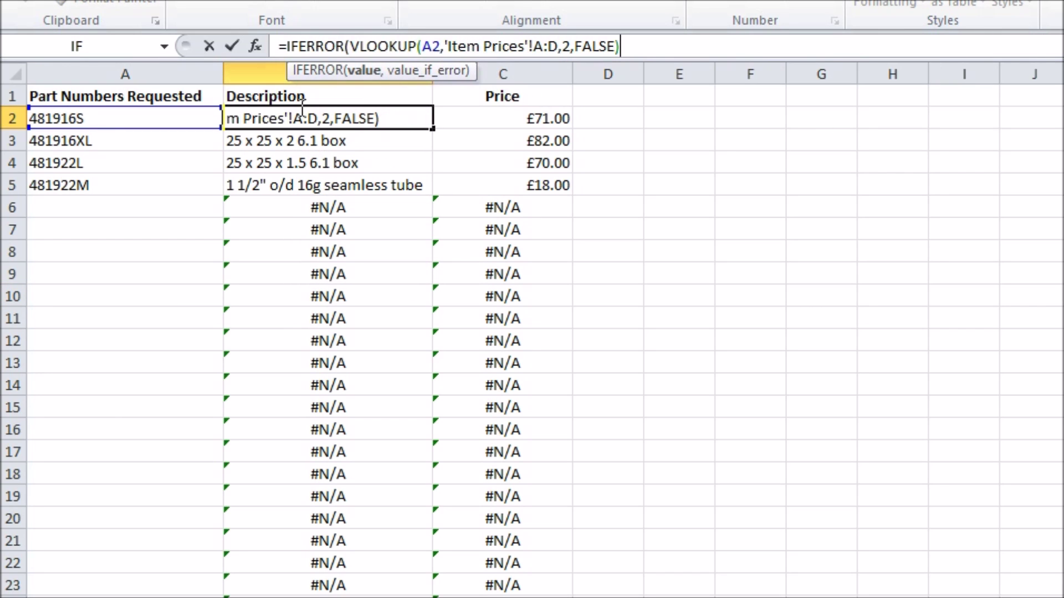
type(",")
key("Return")
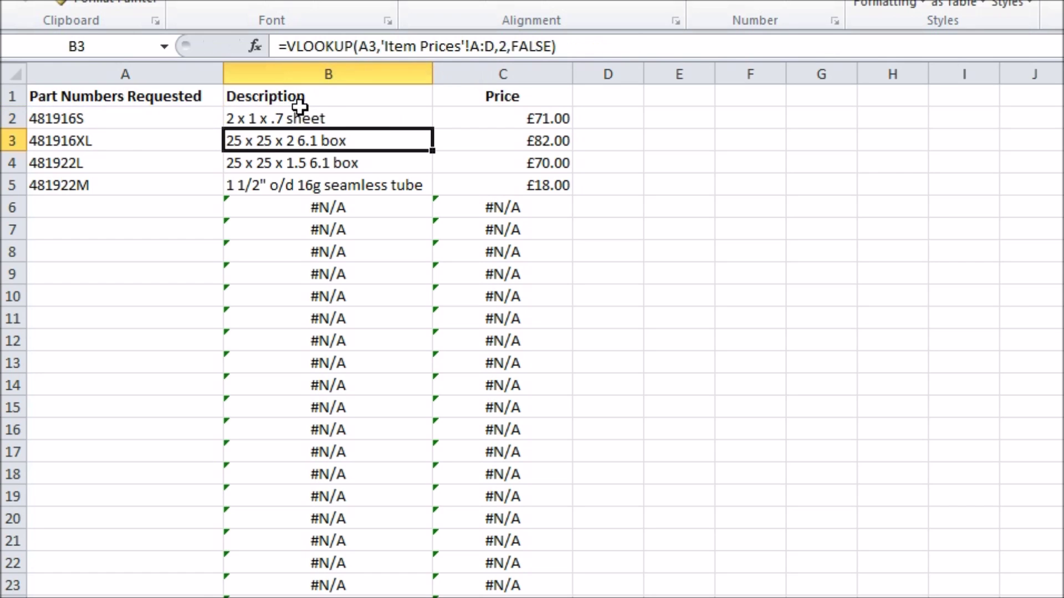
left_click(340, 120)
left_click_drag(435, 132, 438, 593)
left_click(374, 361)
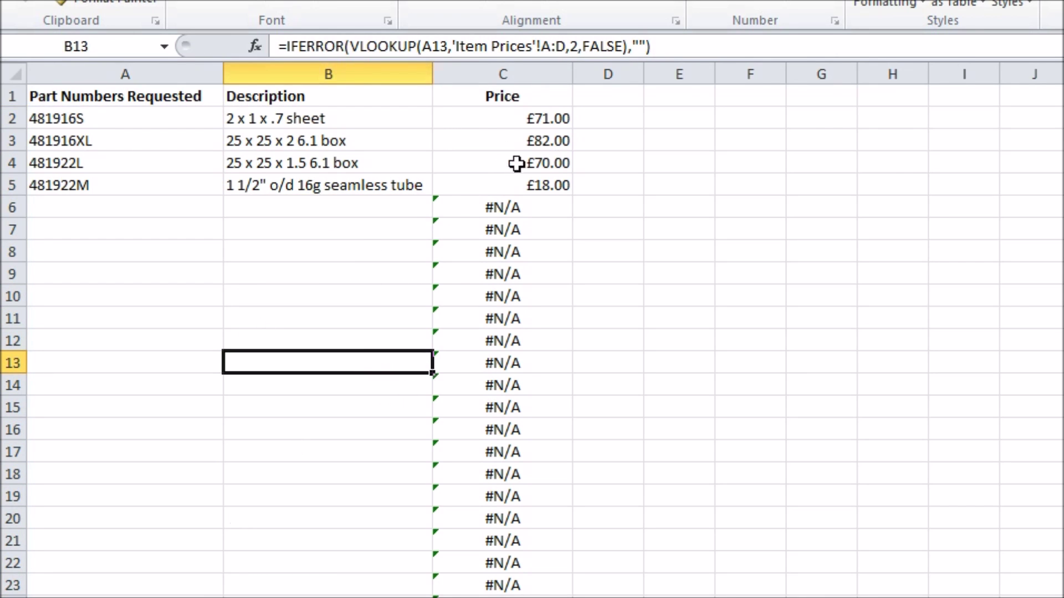
- Wrap the C2 VLOOKUP in IFERROR returning "Not a valid part number." and fill it down column C
left_click(503, 119)
left_click(286, 47)
type("IFERROR(VLOOKUP(A2,'Item Prices'!A:D,4,FALSE")
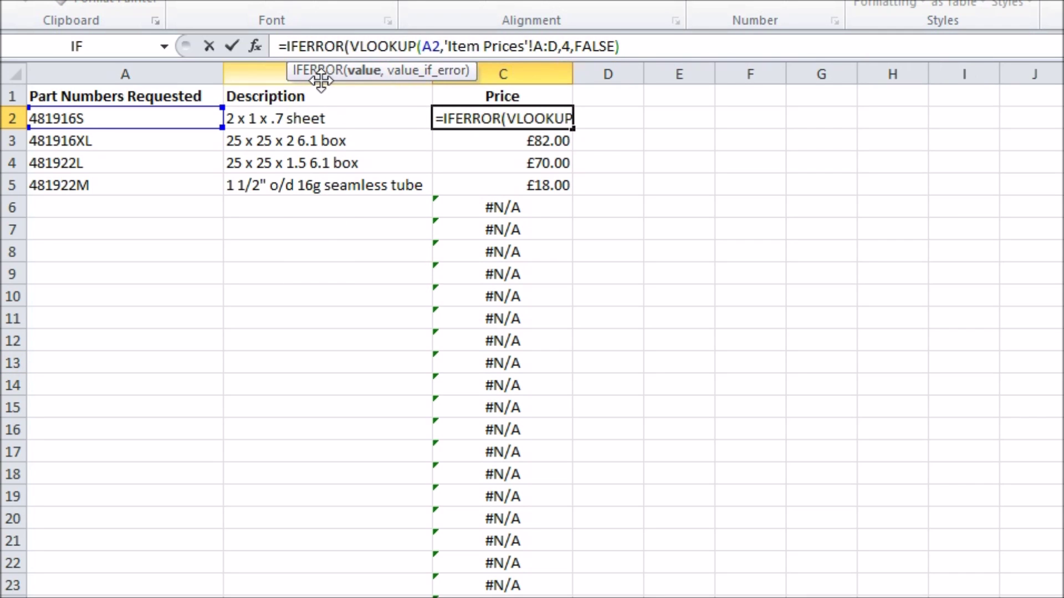
key("End")
type("),\"N")
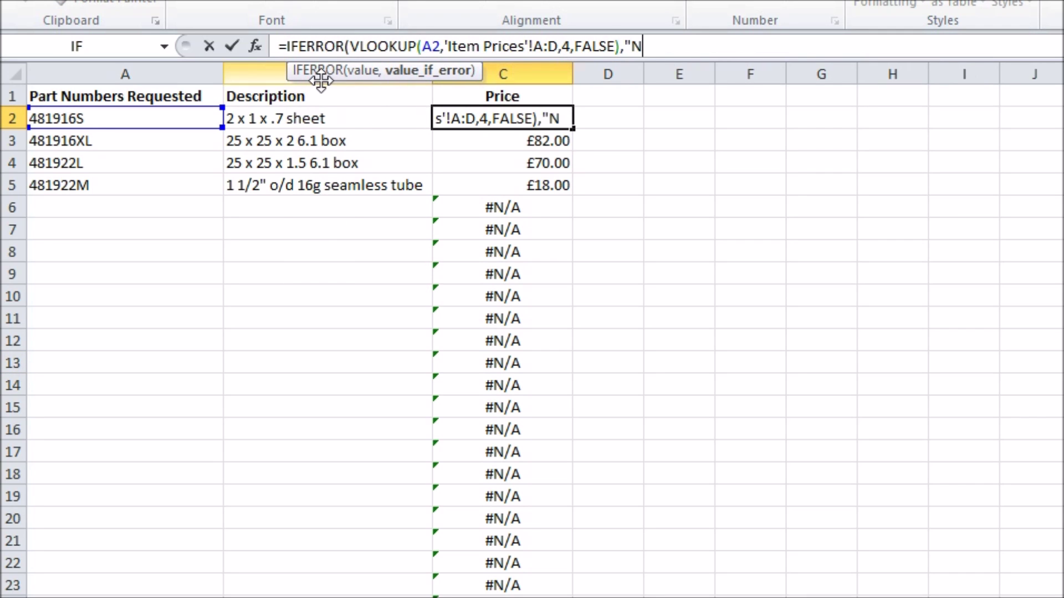
type("ot Valuid")
key("BackSpace")
key("BackSpace")
key("BackSpace")
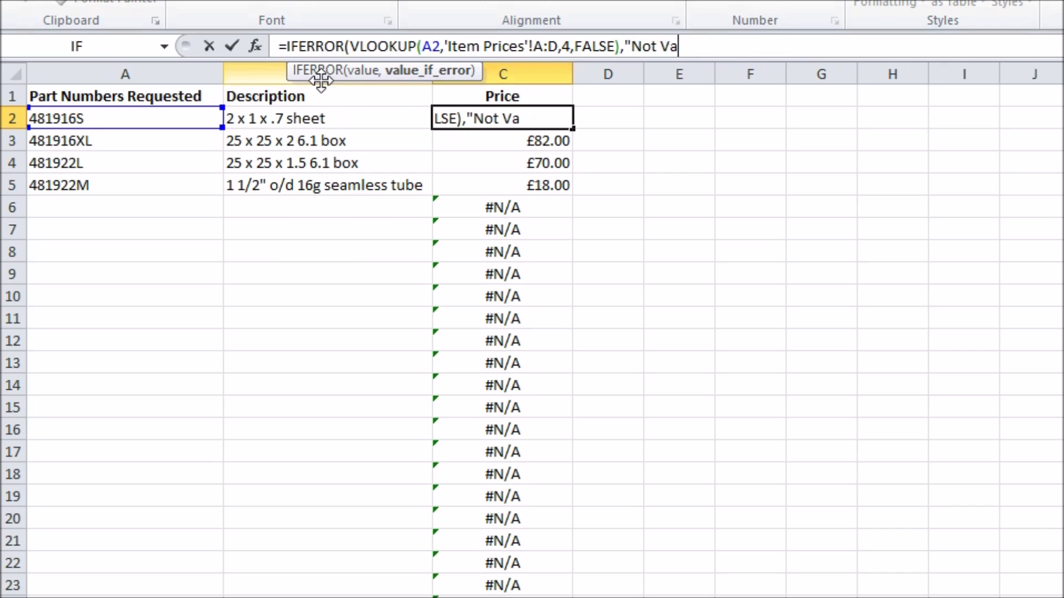
key("BackSpace")
key("BackSpace")
type("a valid part number")
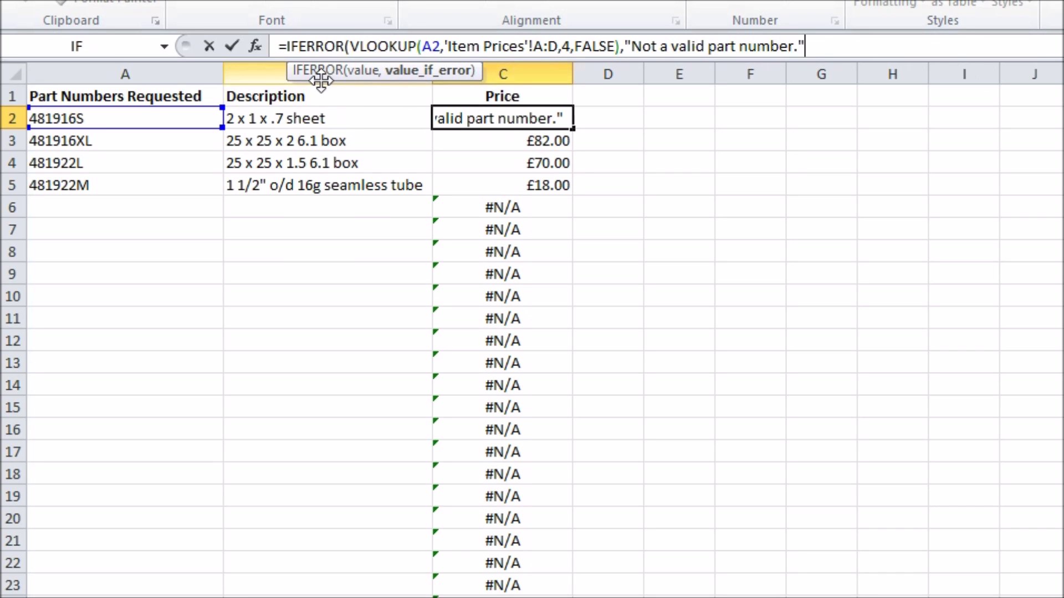
type(".\")")
key("Return")
left_click(530, 114)
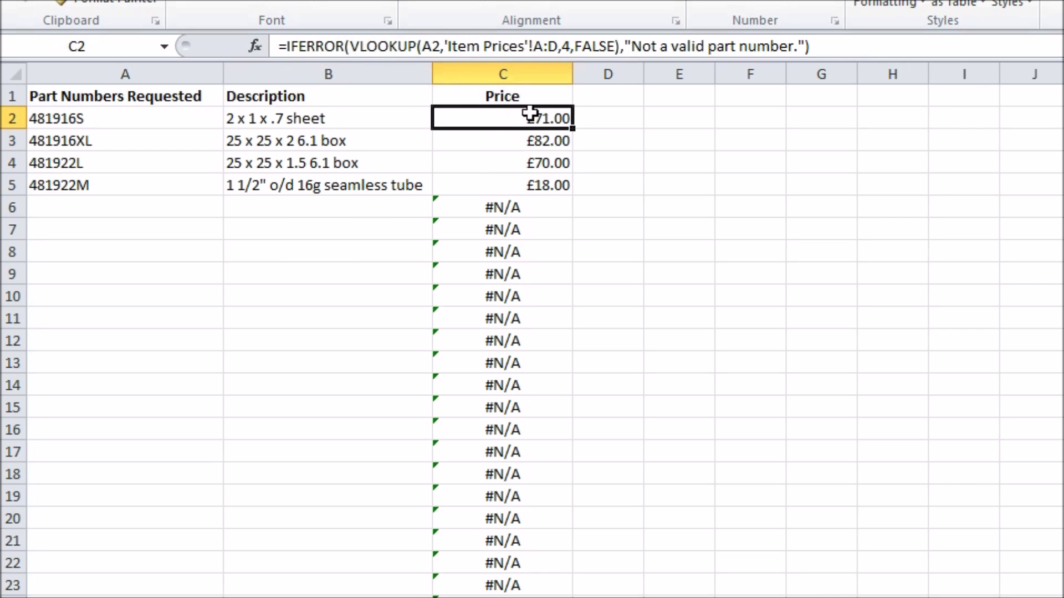
left_click_drag(573, 130, 573, 593)
left_click(489, 480)
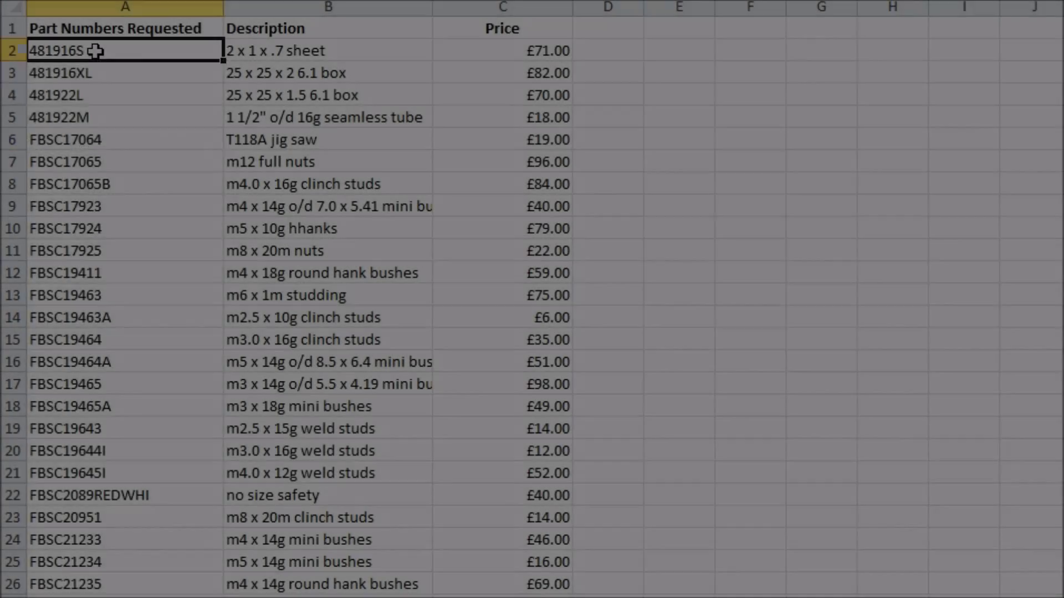
- Replace the requested part numbers with pasted new ones and copy rows 2–12 into rows 23–33
key("ctrl+shift+Down")
key("Delete")
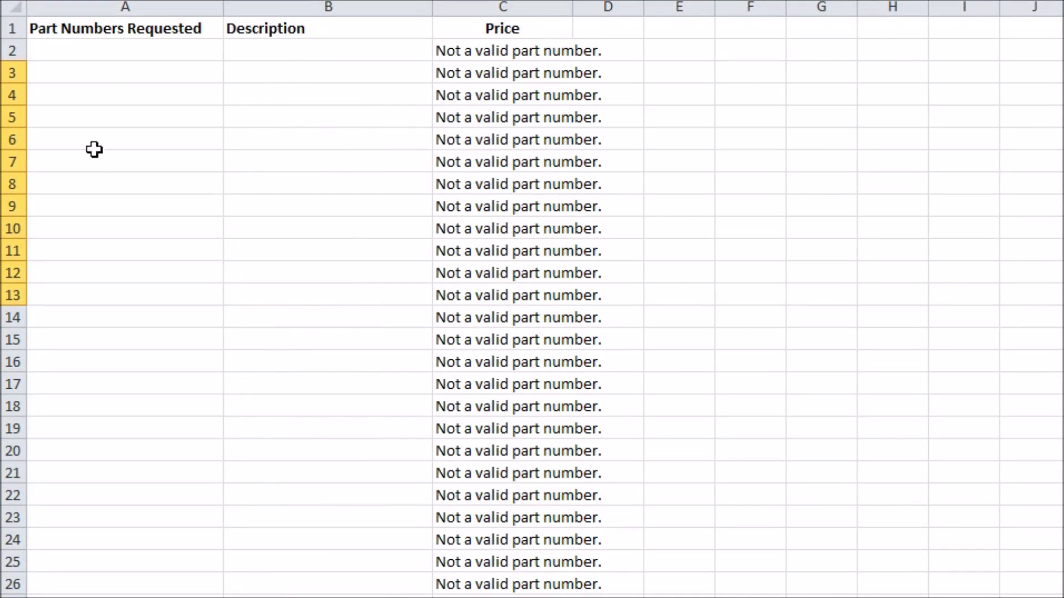
key("ctrl+v")
left_click(12, 50)
left_click(11, 272, "shift")
key("ctrl+c")
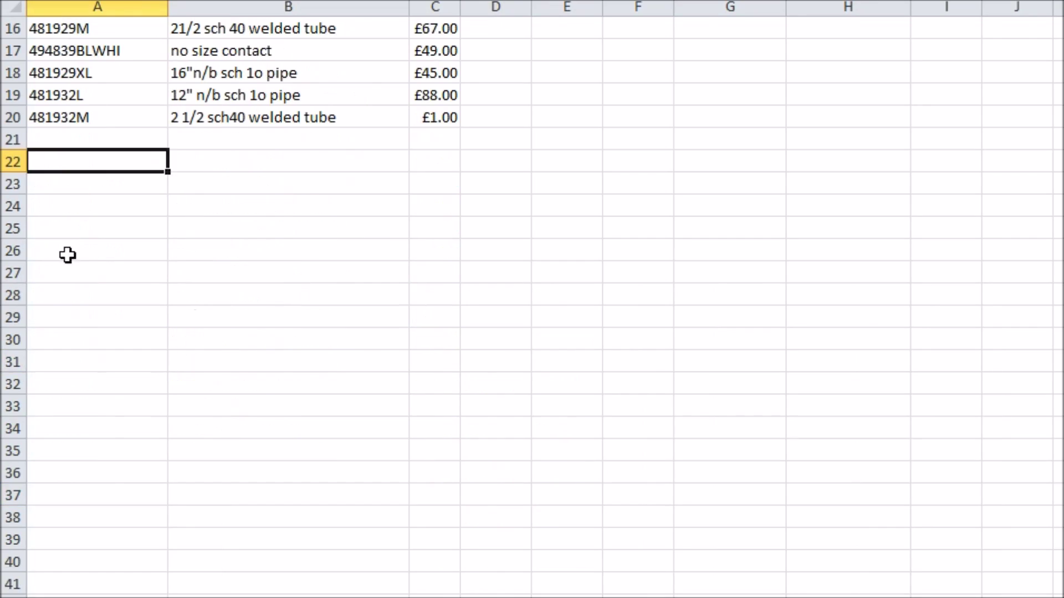
key("Down")
key("ctrl+v")
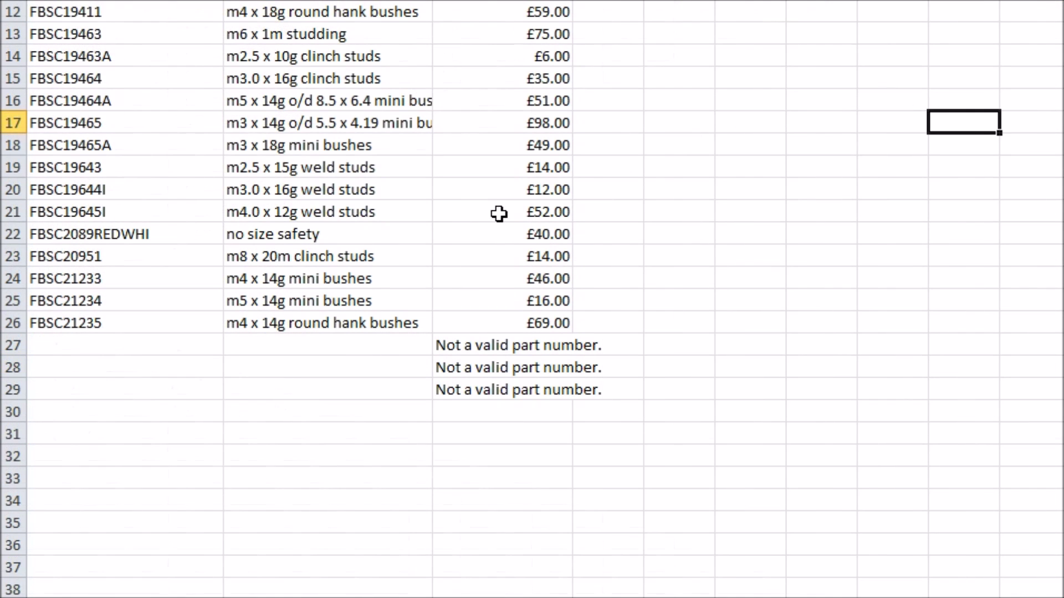
- Paste six more part numbers at A27 and extend row 29's lookups down to row 32
left_click(500, 213)
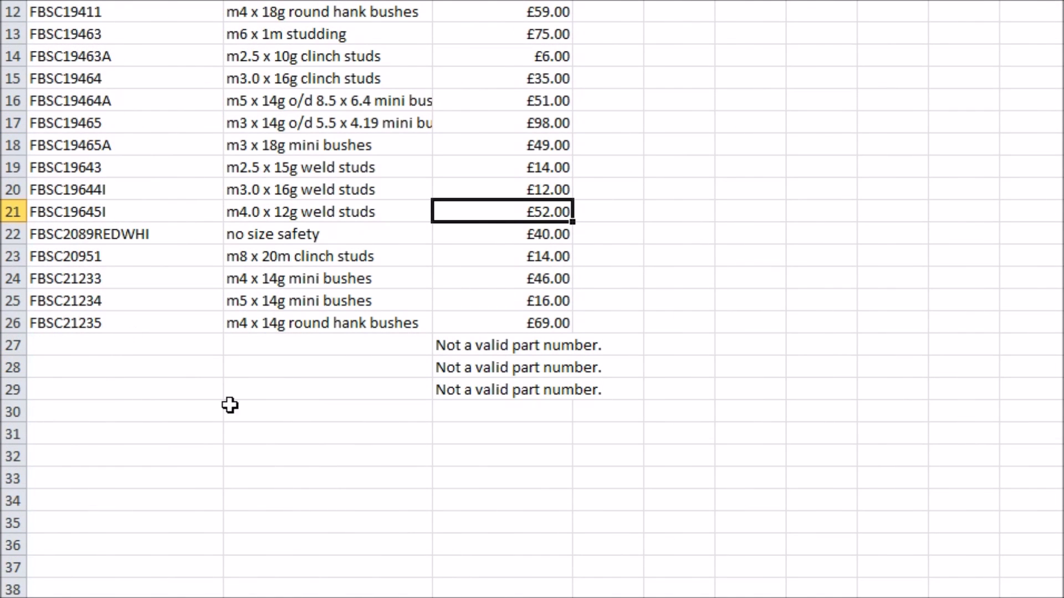
left_click(78, 354)
key("ctrl+v")
left_click(303, 391)
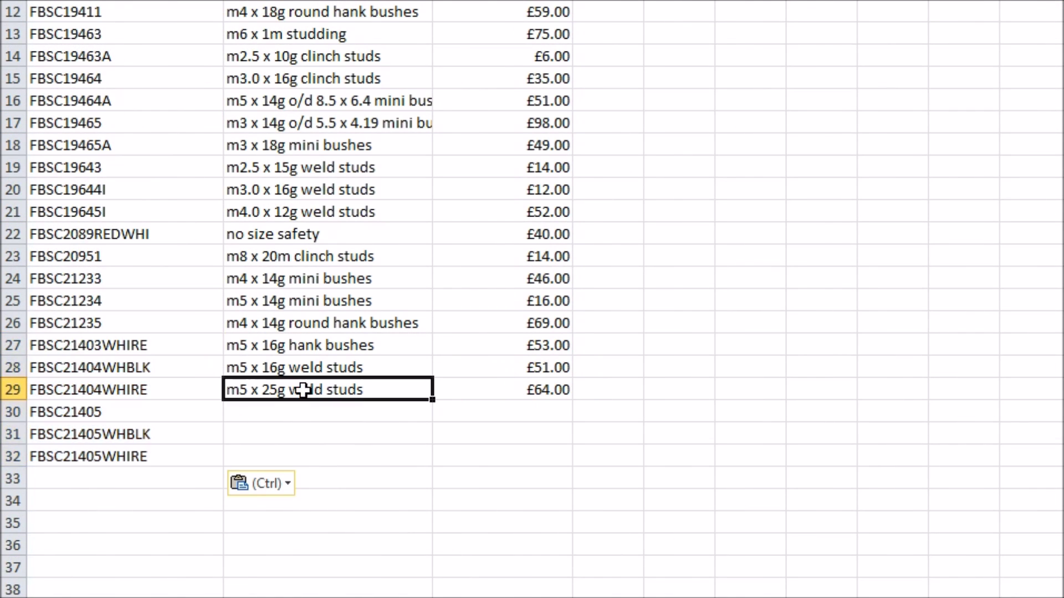
left_click_drag(303, 391, 573, 462)
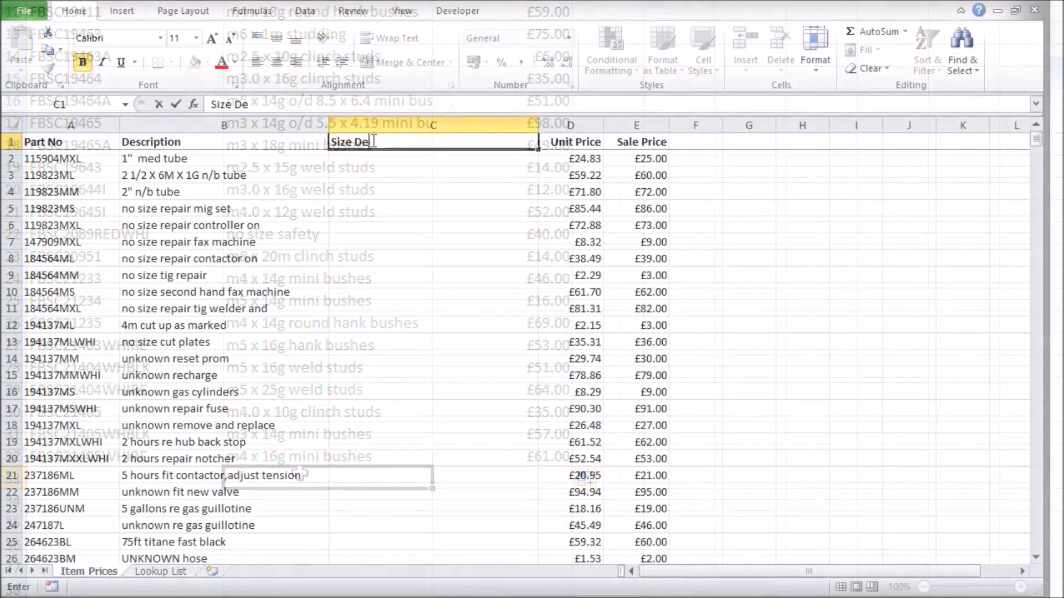
- Add the headers Size Description, Shipping Fee and CQC to Item Prices
type("scription")
key("Tab")
key("Tab")
key("Tab")
type("Shipping Fee")
key("Tab")
type("CQC")
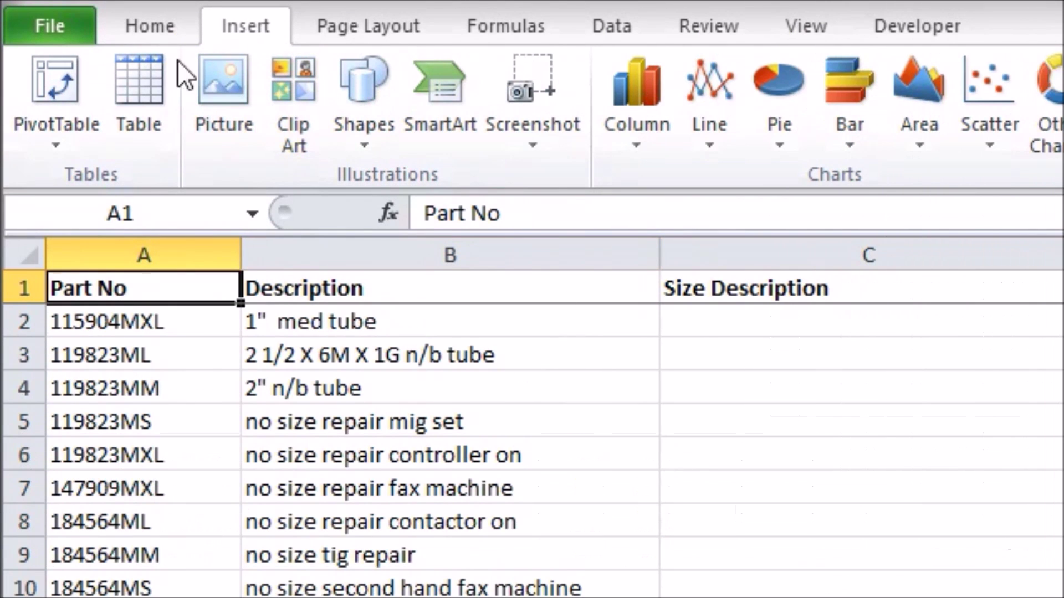
- Convert the A1:G407 price list into a table with headers
left_click(138, 80)
left_click_drag(915, 308, 606, 200)
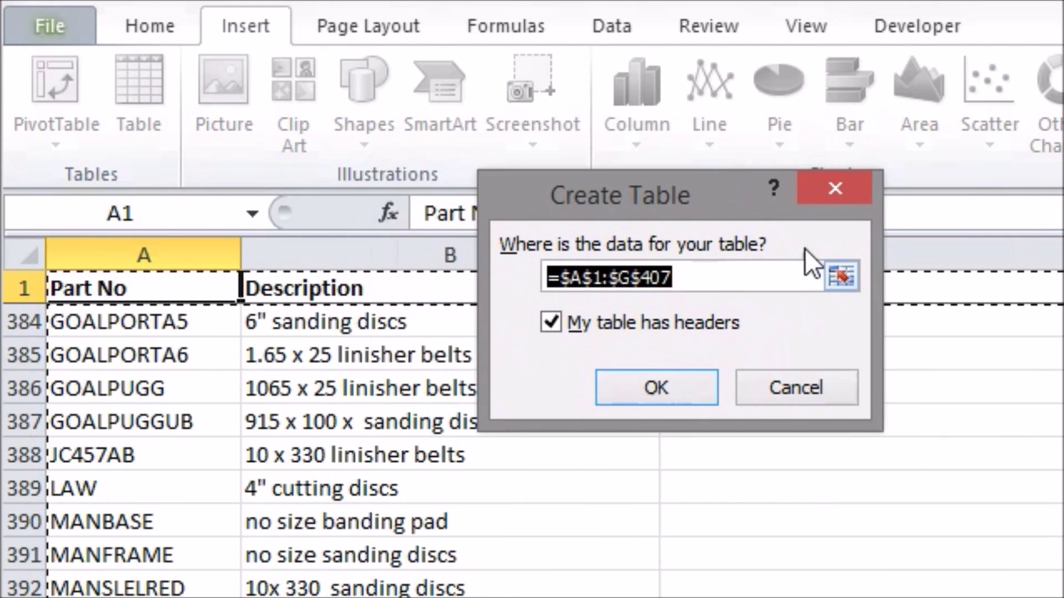
left_click(655, 387)
left_click(611, 409)
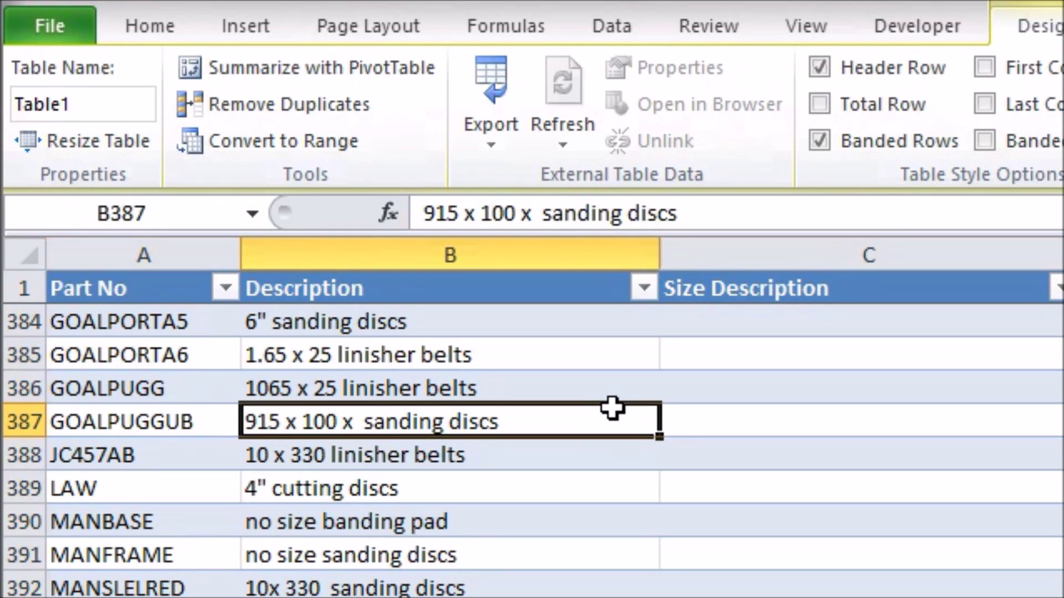